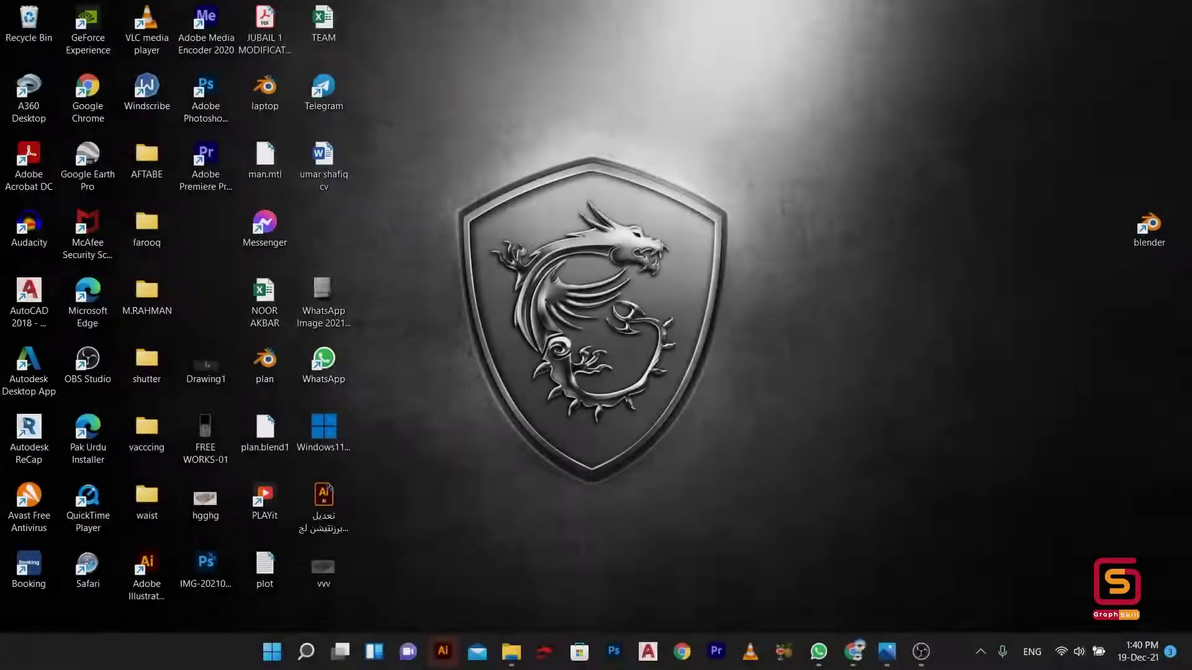
Step: Launch Blender 3.0.0 from its desktop shortcut
double_click(1161, 249)
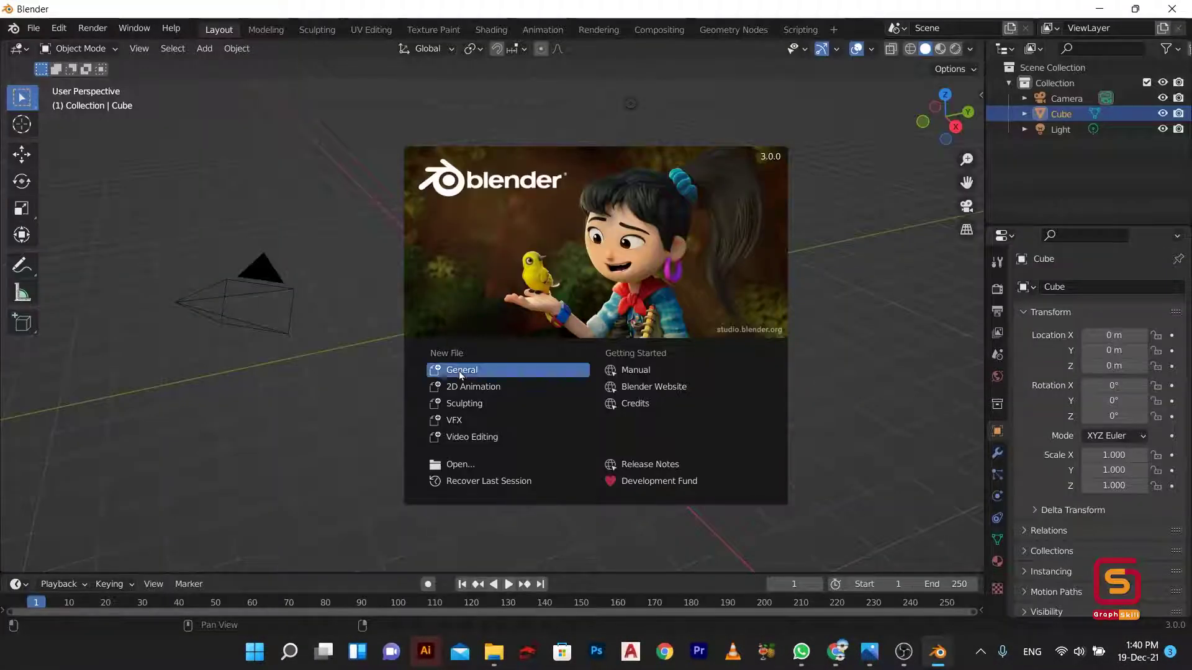
Step: Dismiss the splash, enter Edit Mode and add 3 evenly spaced vertical loop cuts
left_click(281, 355)
mouse_move(359, 333)
middle_mouse_down()
mouse_move(534, 337)
mouse_move(494, 320)
middle_mouse_up()
scroll(494, 320, "up", 2)
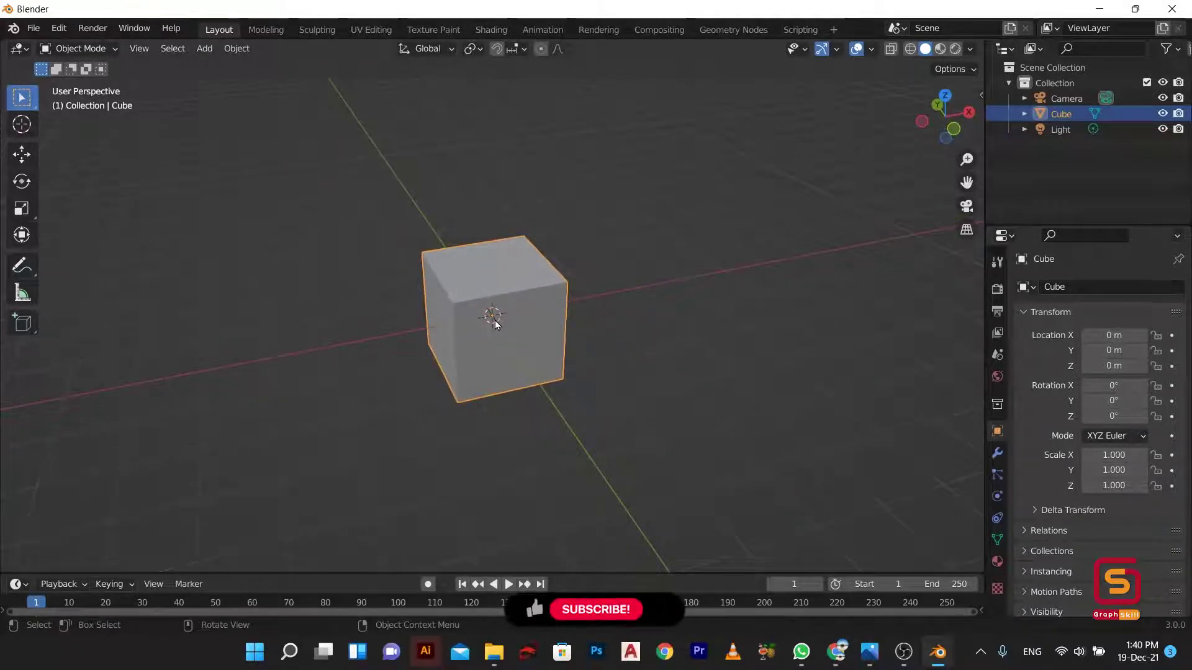
key("Tab")
key("ctrl+r")
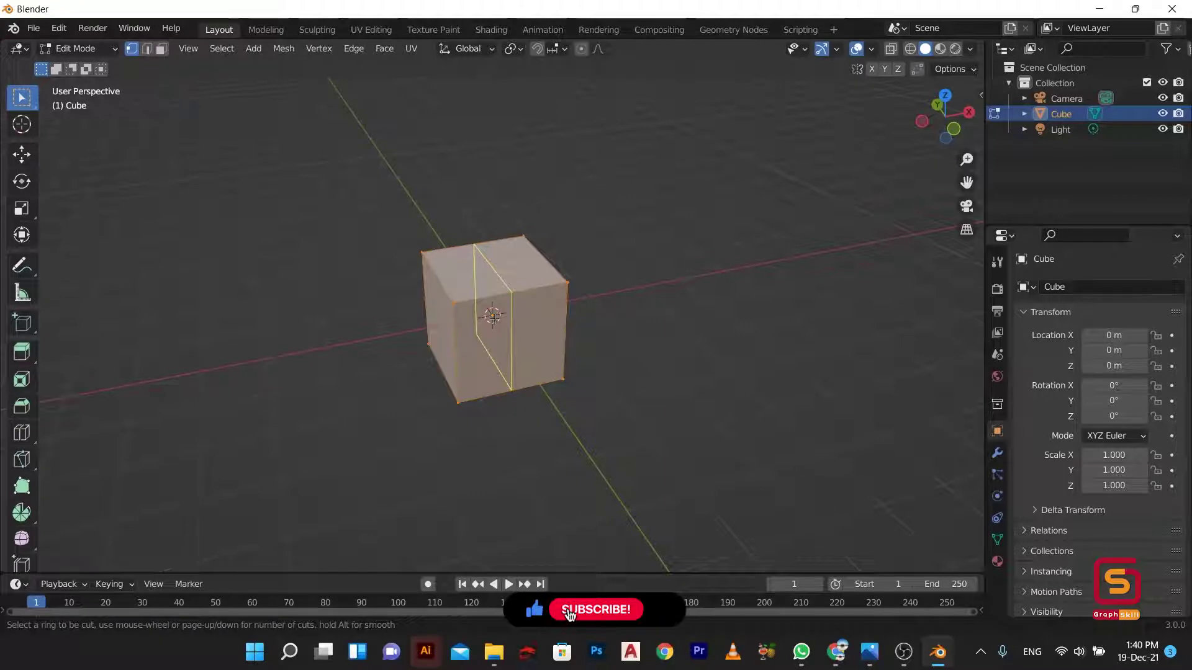
scroll(494, 317, "up", 2)
left_click(435, 335)
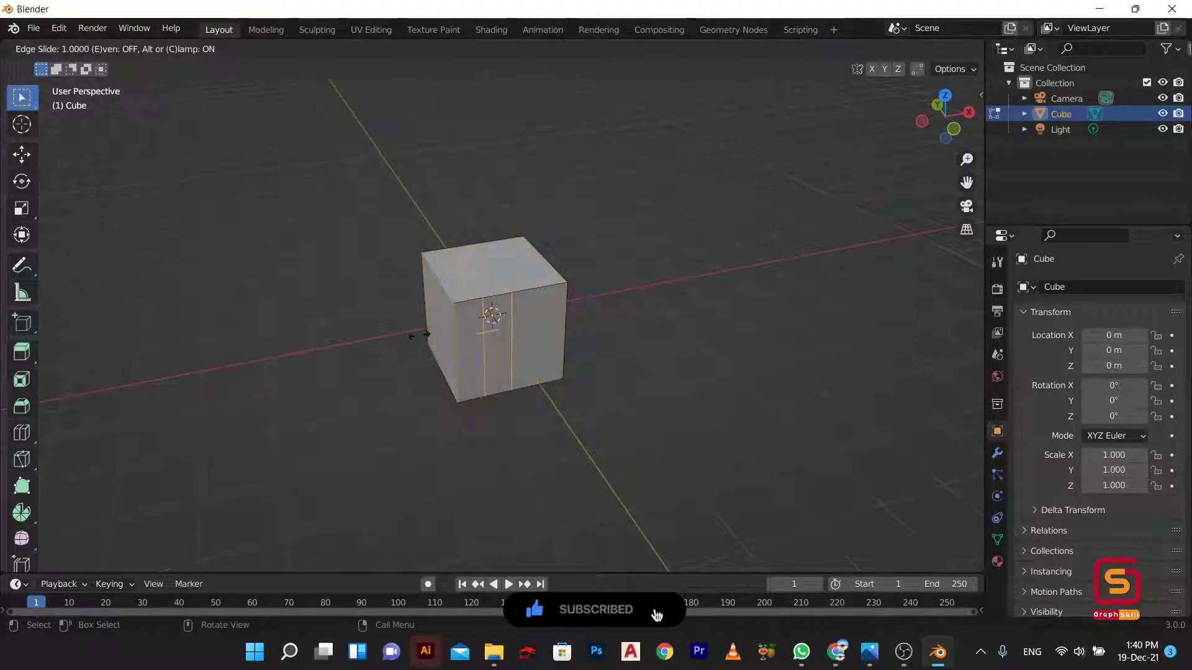
left_click(414, 336)
middle_click_drag(413, 335, 460, 301)
Step: Add 3-cut evenly spaced loop cuts along the cube's other two axes
key("ctrl+r")
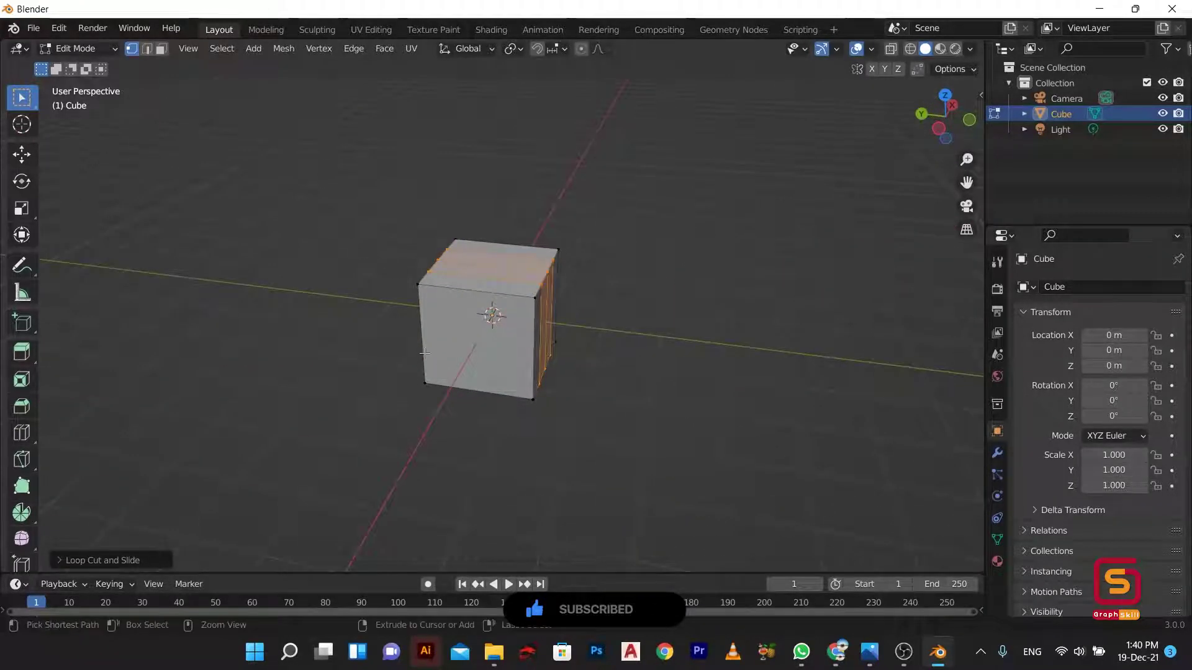
scroll(460, 301, "up", 2)
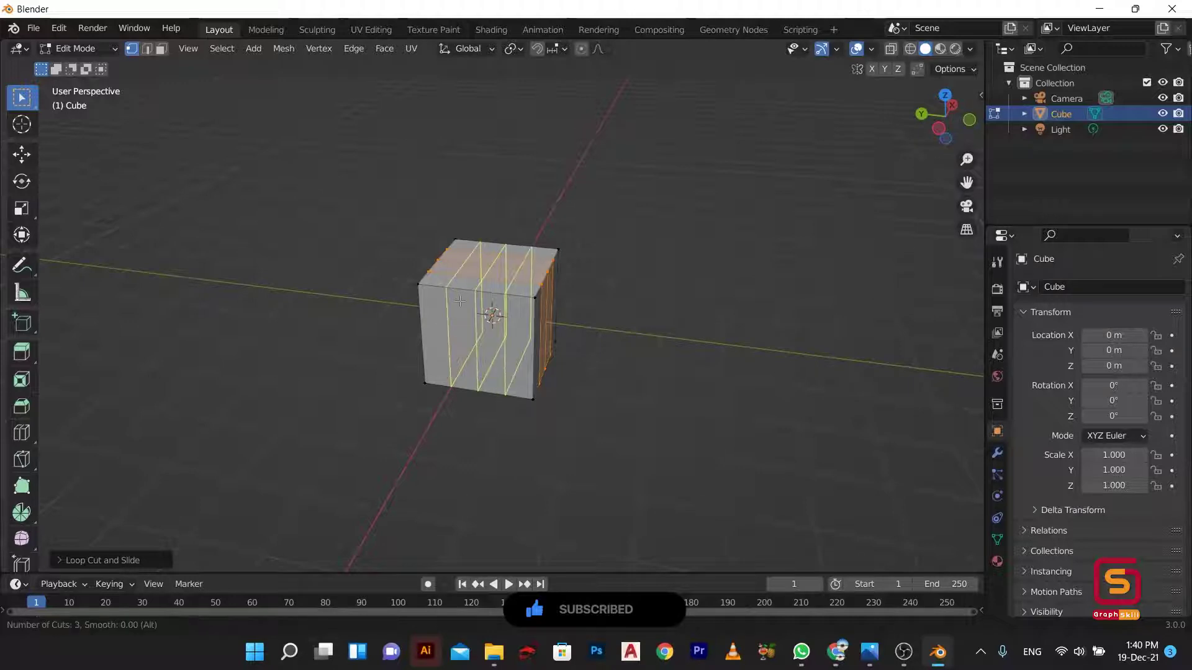
left_click(459, 301)
left_click(397, 316)
middle_click_drag(327, 330, 441, 373)
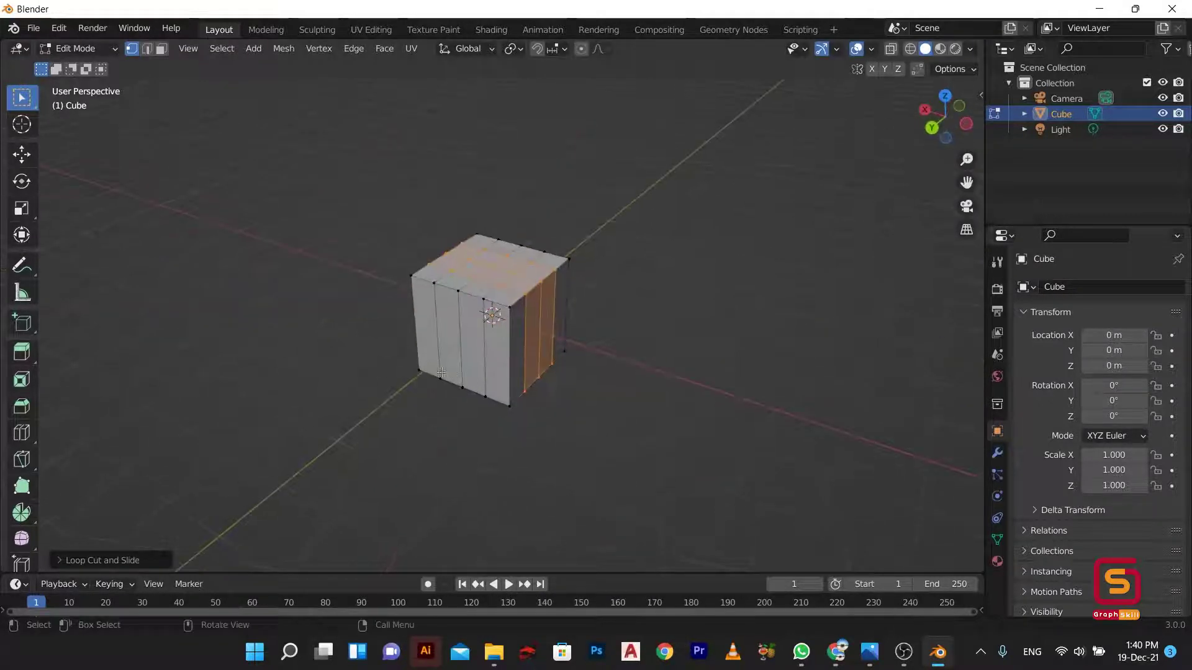
key("ctrl+r")
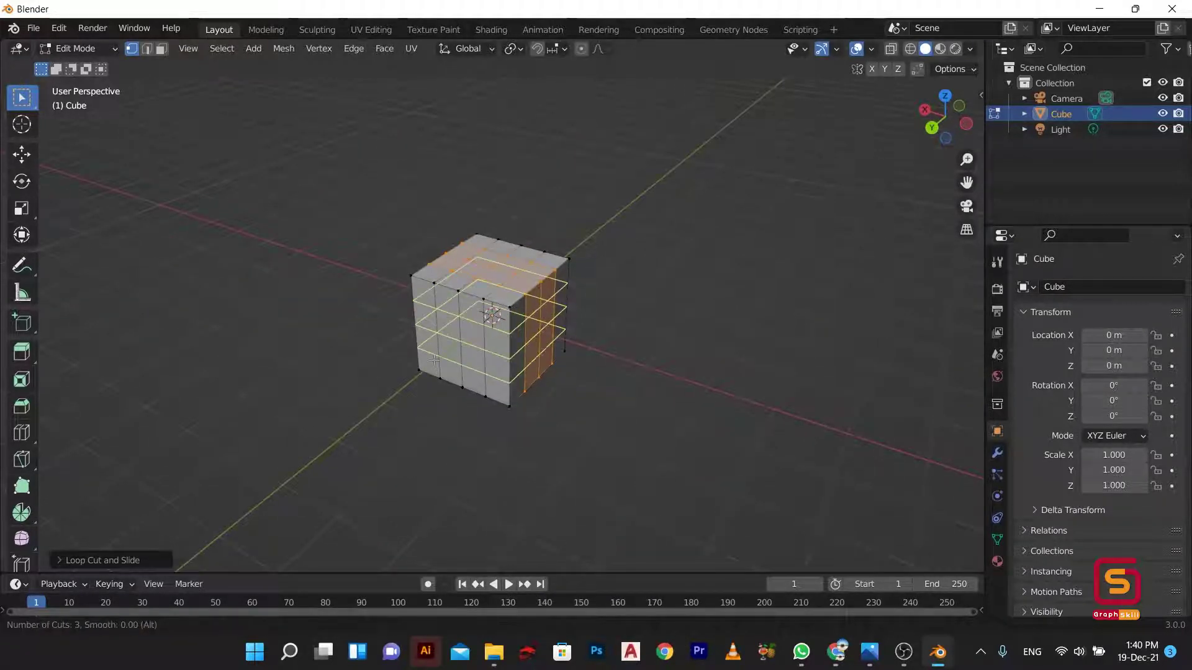
left_click(428, 360)
left_click(187, 426)
mouse_move(186, 426)
middle_mouse_down()
mouse_move(340, 391)
mouse_move(409, 401)
mouse_move(413, 381)
middle_mouse_up()
left_click(413, 380)
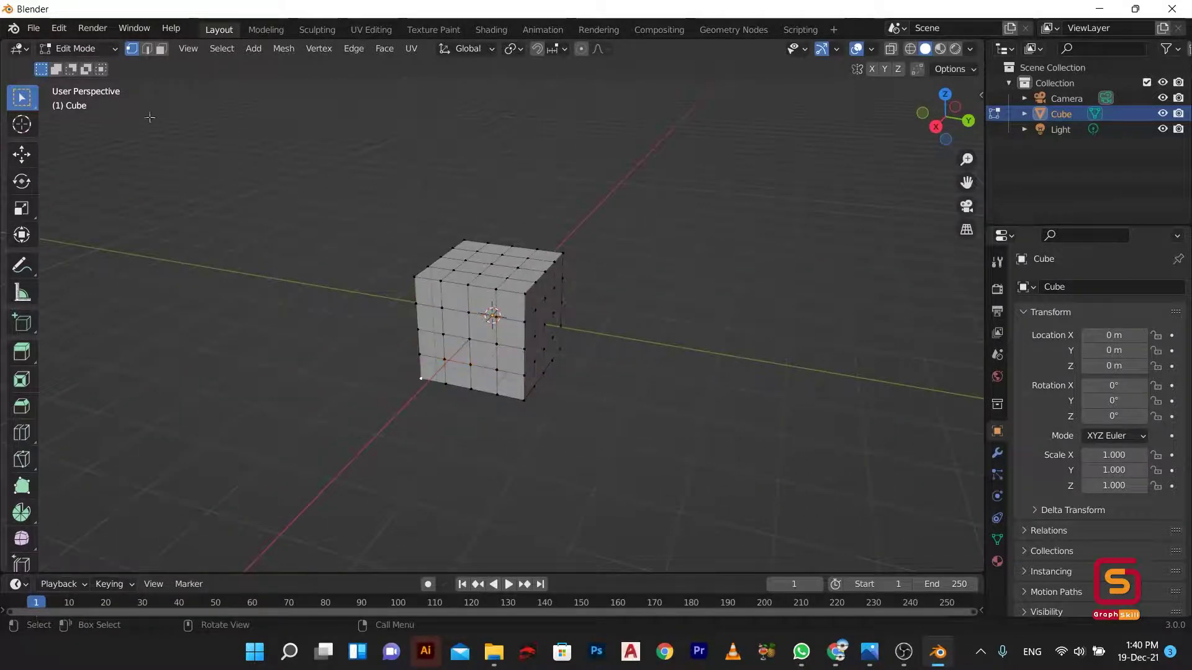
Step: Shift-select the grid vertices at pip positions on each face of the cube
scroll(485, 357, "up", 2)
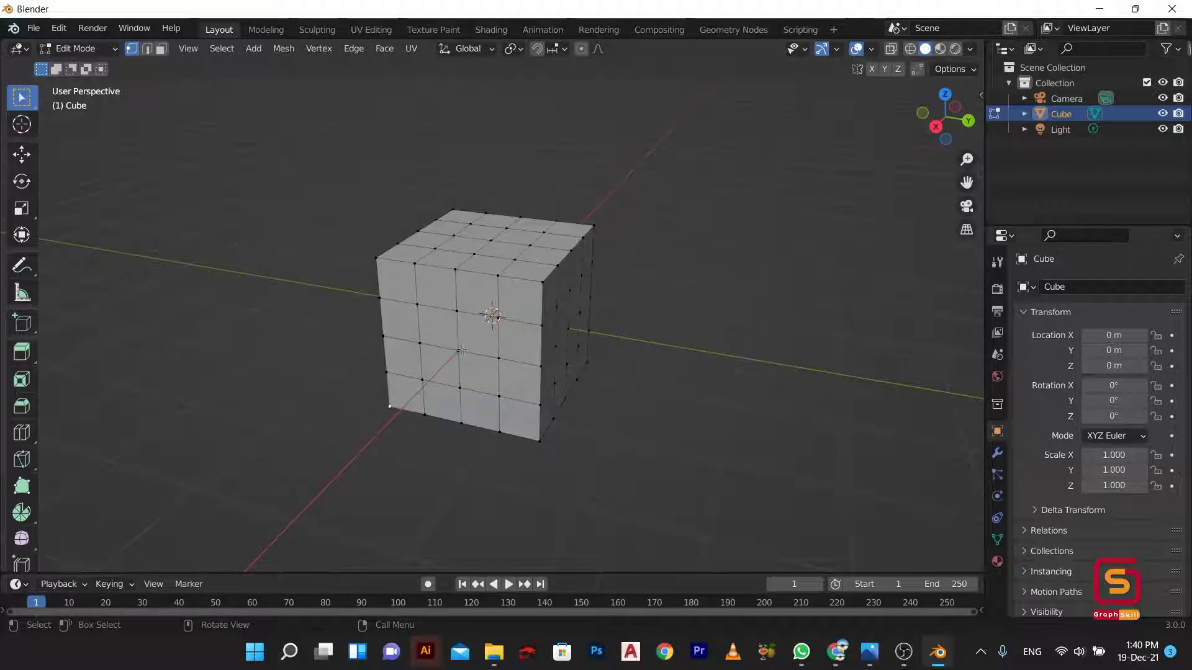
middle_click_drag(428, 390, 504, 265)
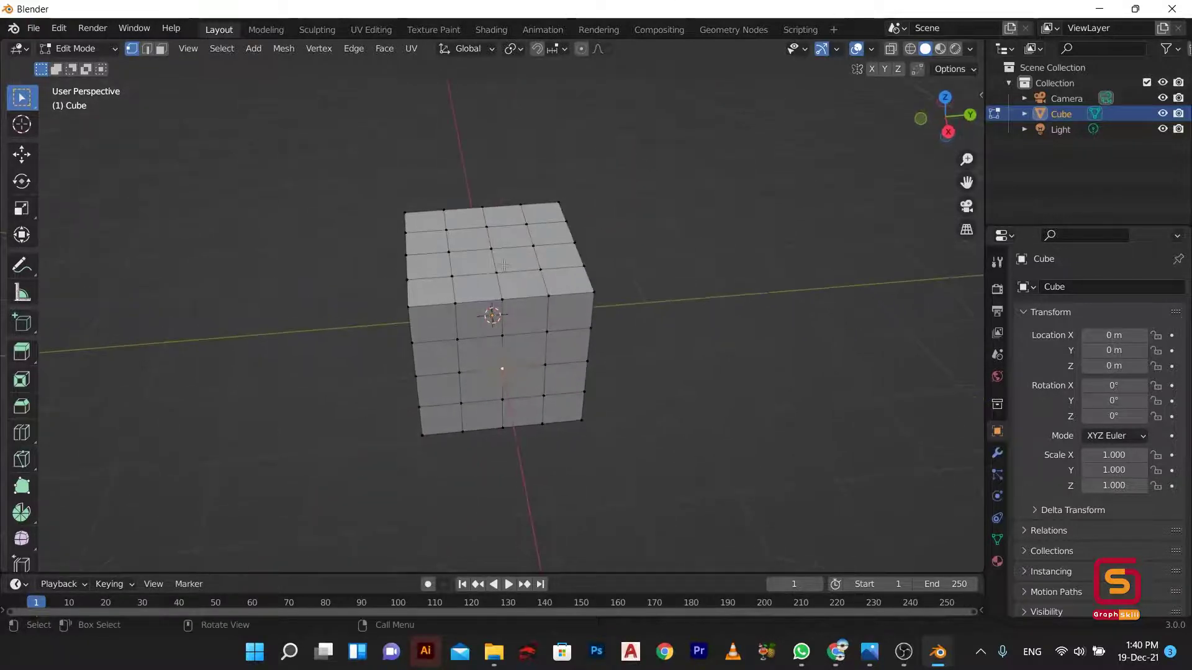
key("shift")
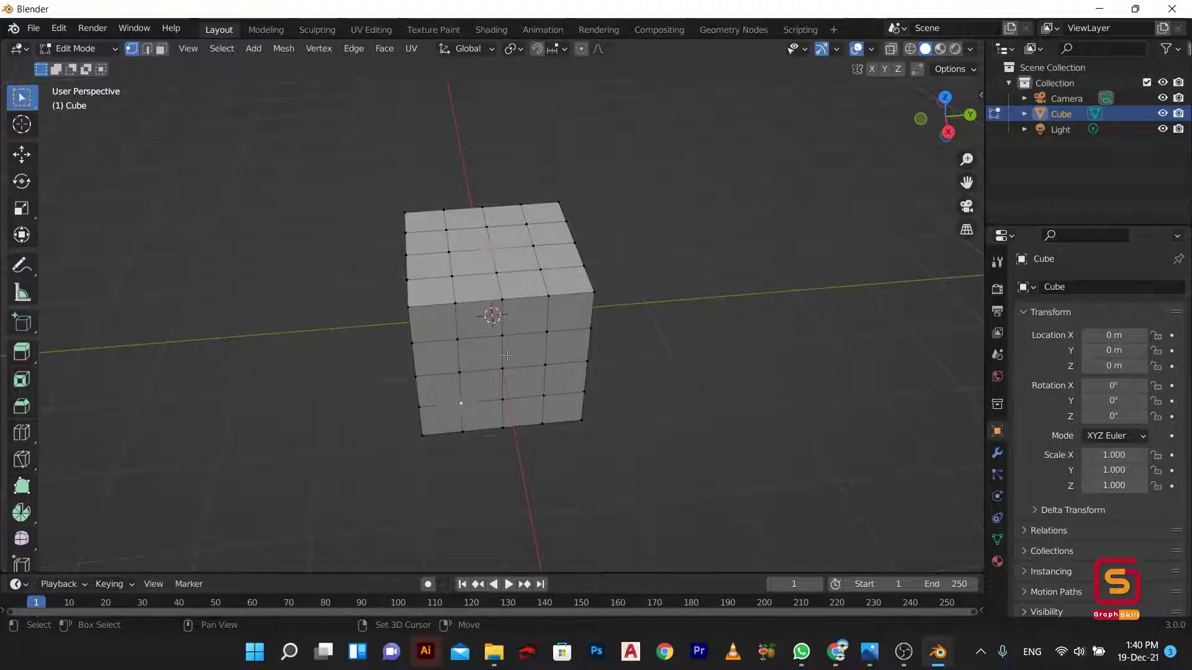
middle_click_drag(550, 333, 512, 363)
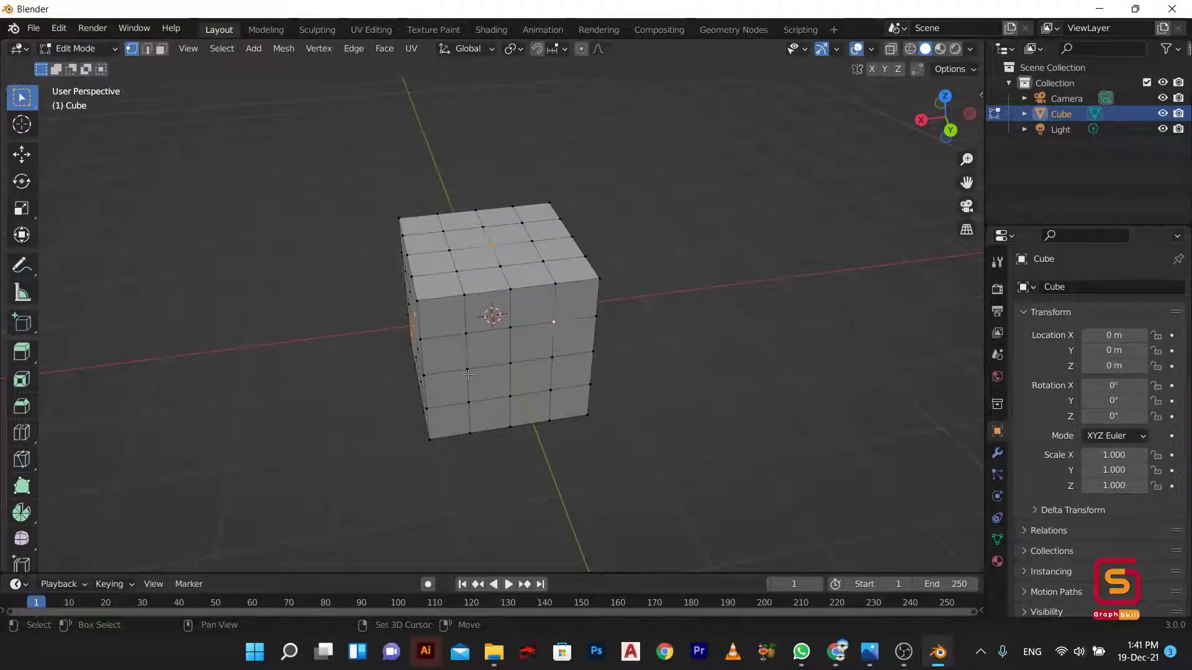
middle_click_drag(519, 383, 547, 320)
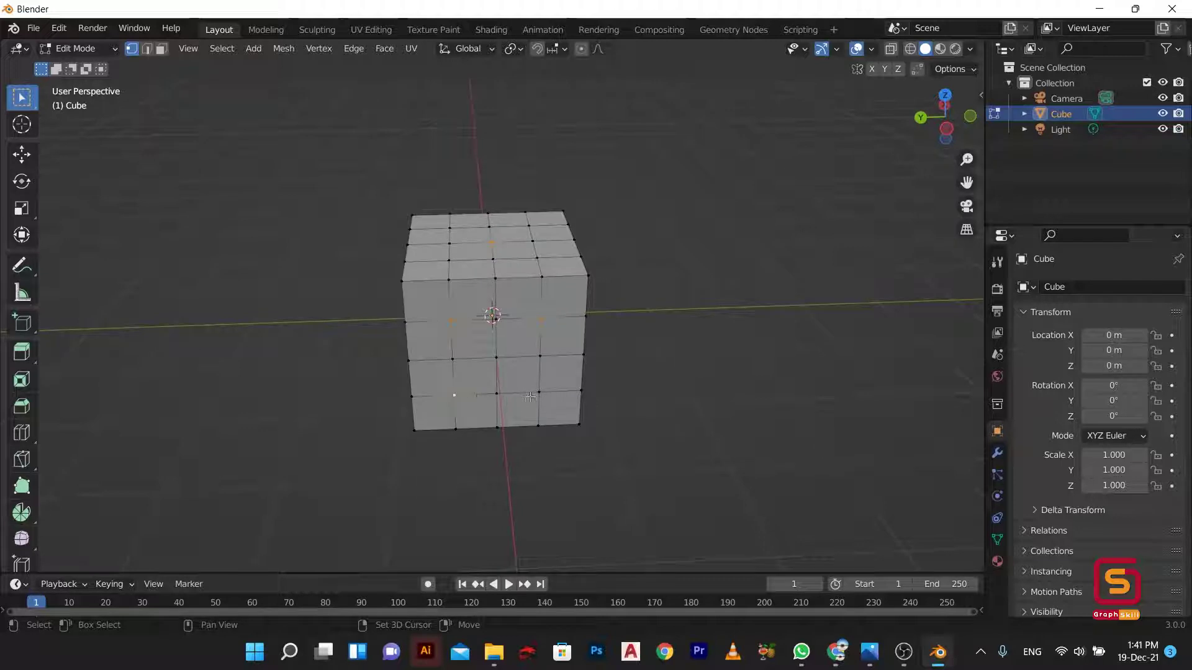
middle_click_drag(538, 388, 561, 302)
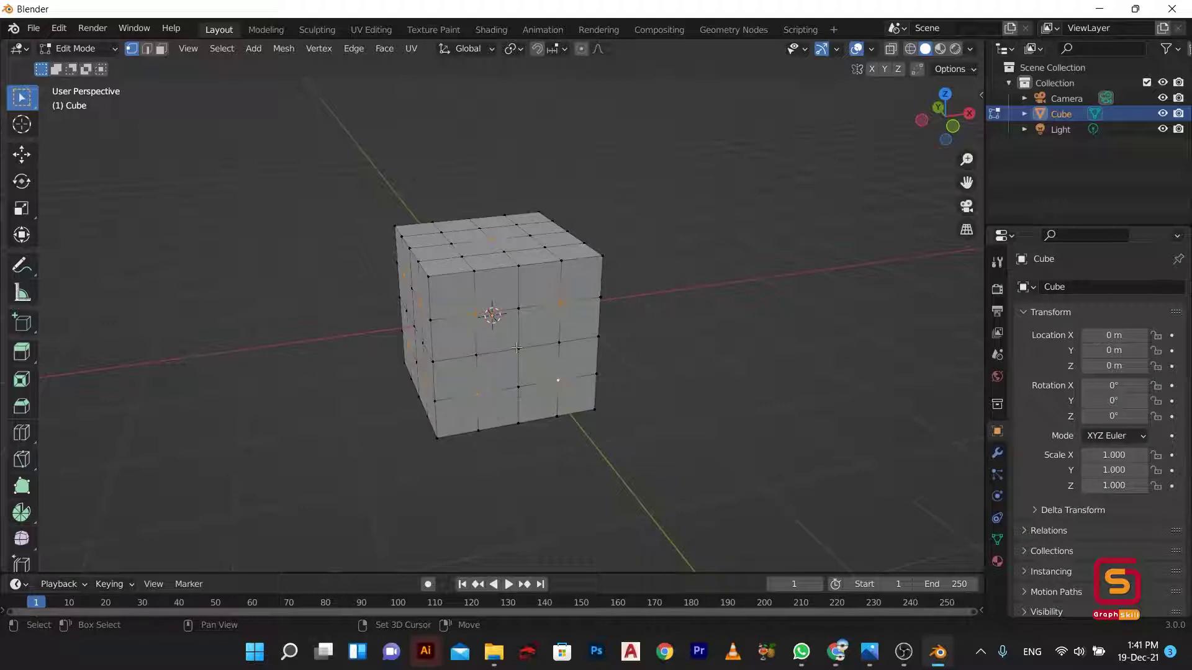
mouse_move(517, 348)
middle_mouse_down()
mouse_move(425, 182)
mouse_move(483, 265)
middle_mouse_up()
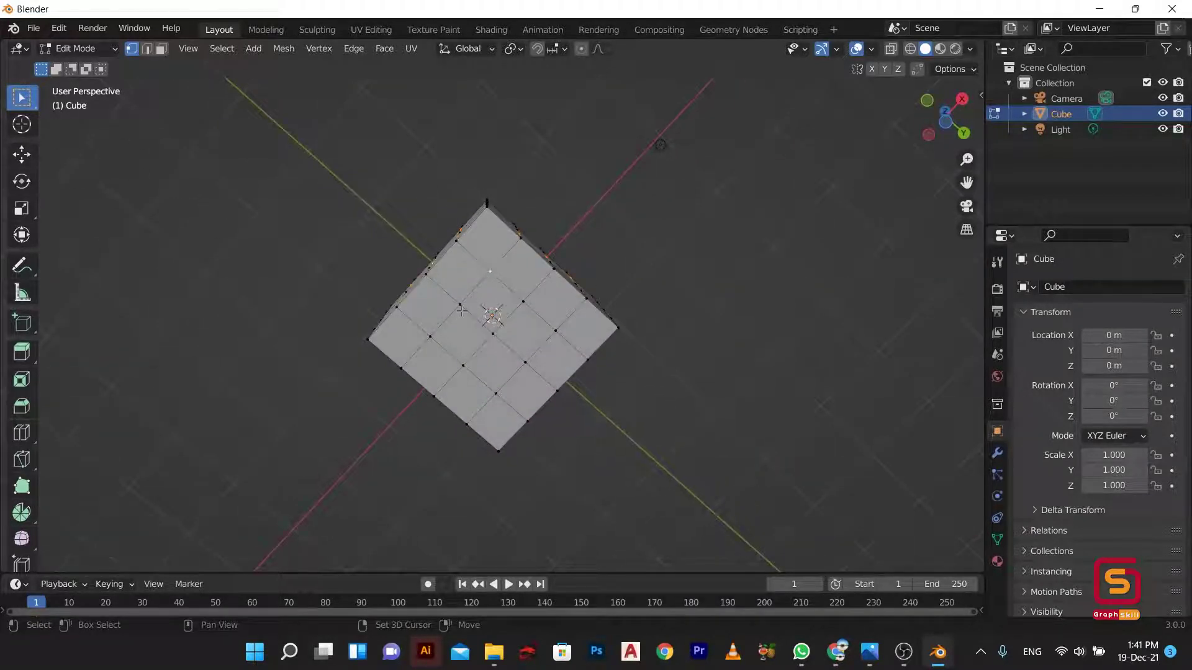
left_click(440, 338, "shift")
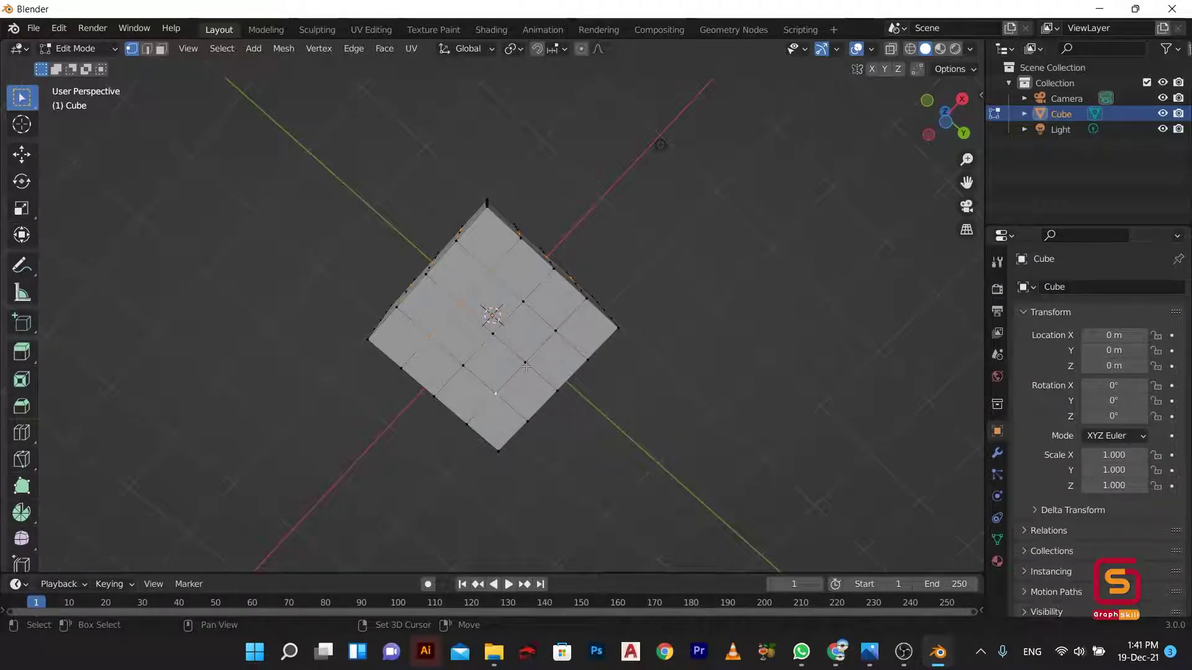
mouse_move(526, 367)
middle_mouse_down()
mouse_move(430, 515)
mouse_move(963, 443)
mouse_move(544, 479)
mouse_move(630, 481)
middle_mouse_up()
Step: Bevel the selected pip vertices into small four-sided faces, redoing it at a better size
right_click(509, 254)
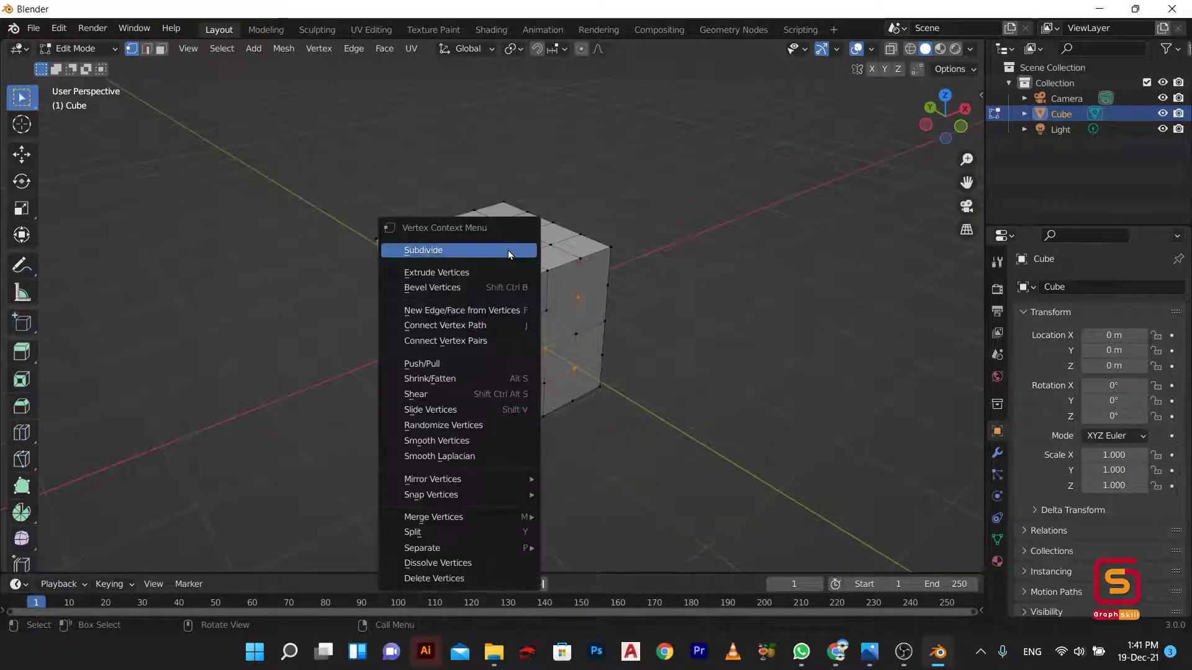
left_click(471, 287)
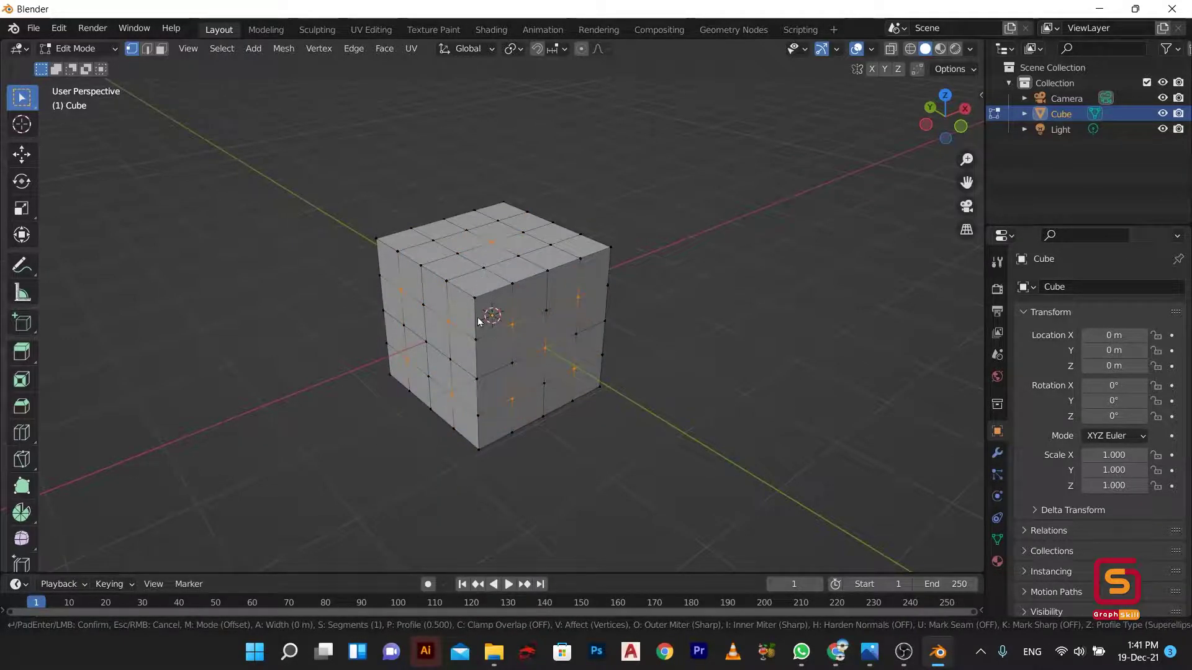
left_click(391, 326)
middle_click_drag(391, 325, 432, 172)
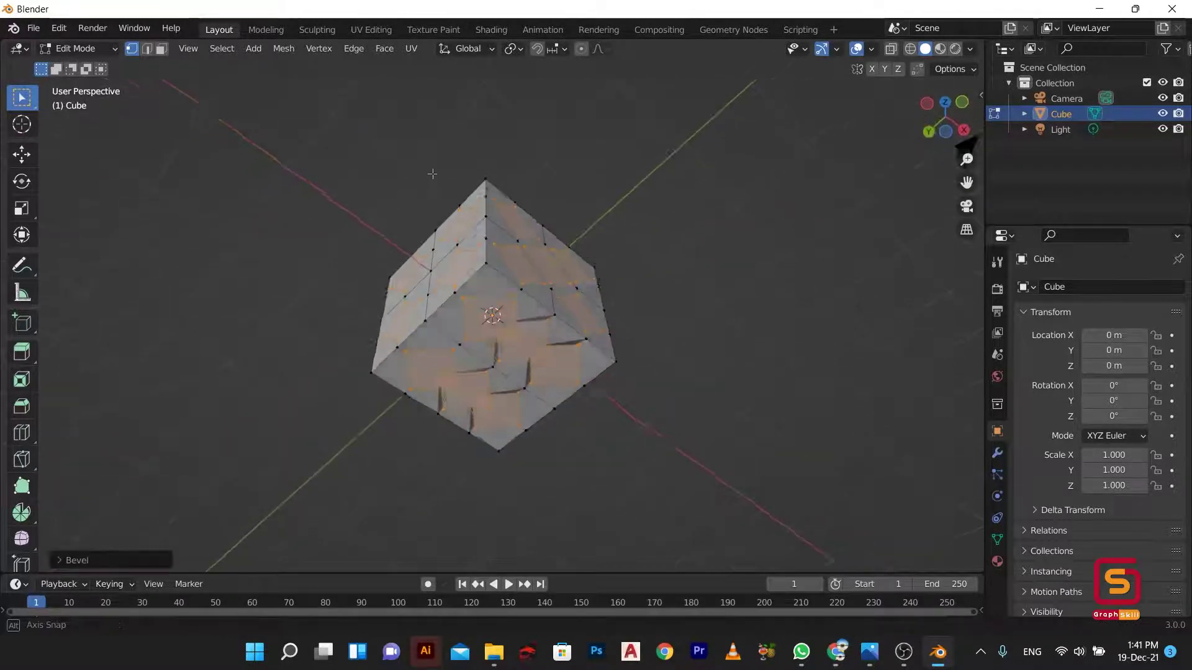
key("ctrl+z")
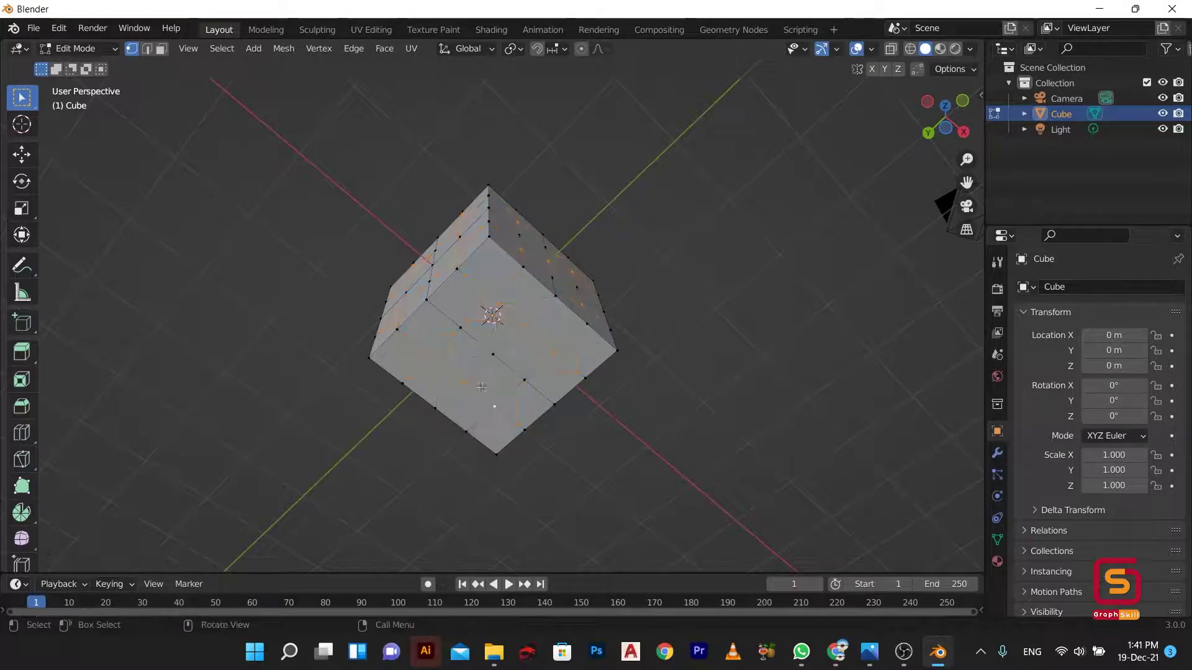
right_click(492, 303)
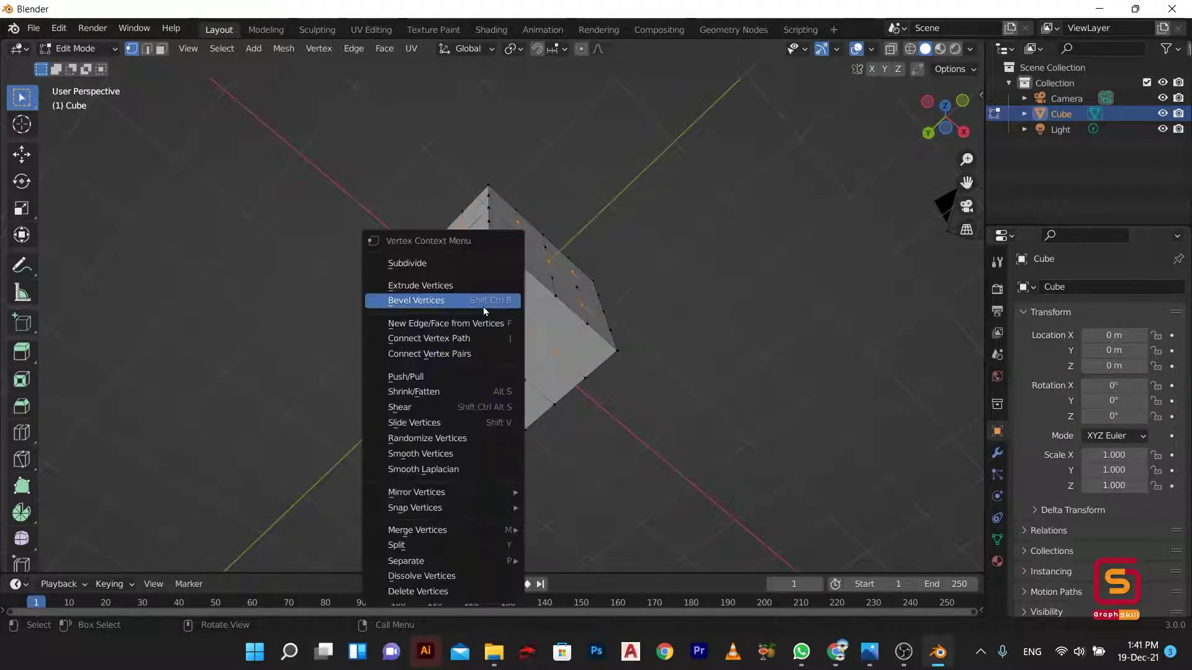
left_click(483, 306)
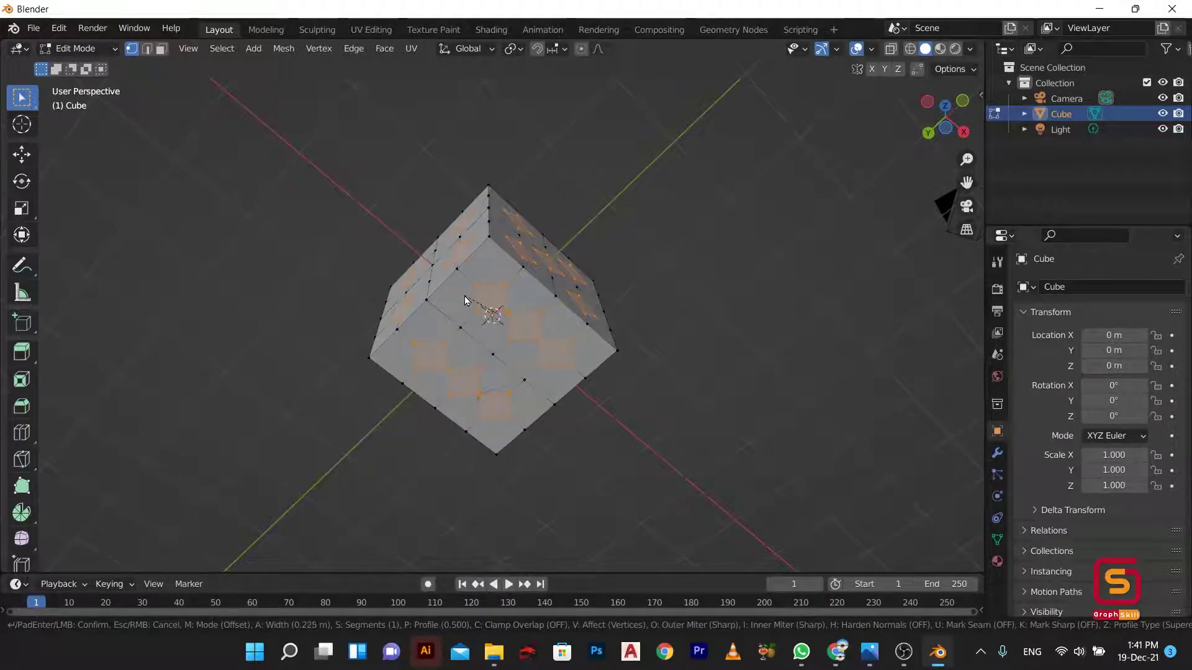
left_click(465, 295)
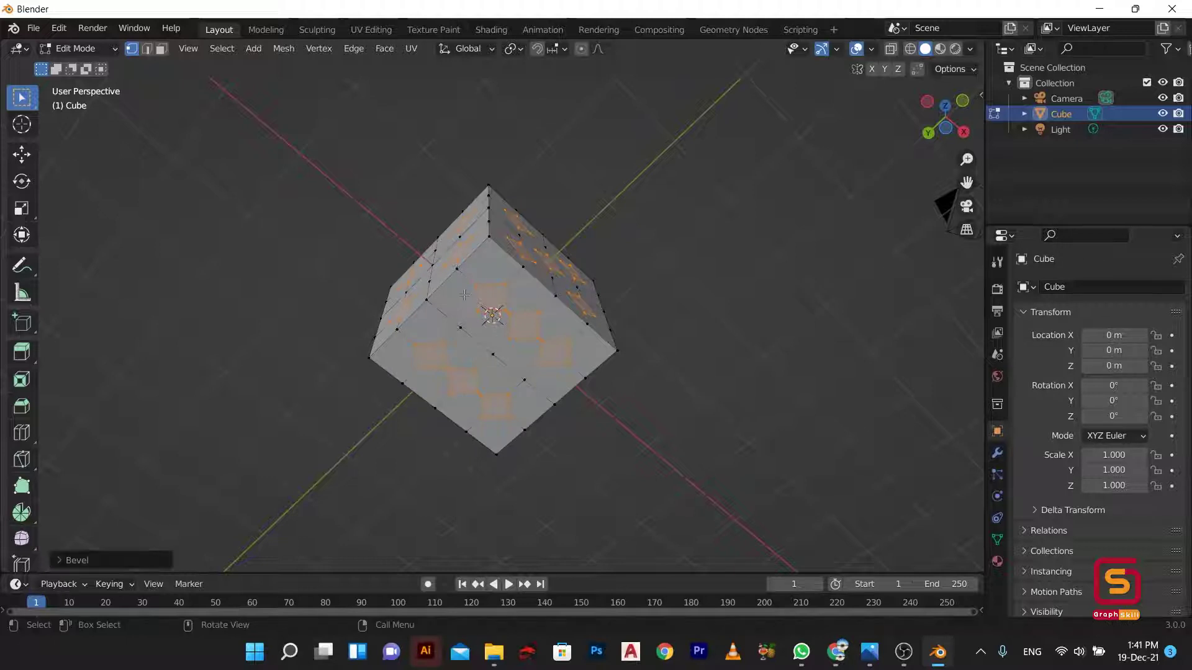
mouse_move(464, 295)
middle_mouse_down()
mouse_move(453, 445)
mouse_move(466, 456)
middle_mouse_up()
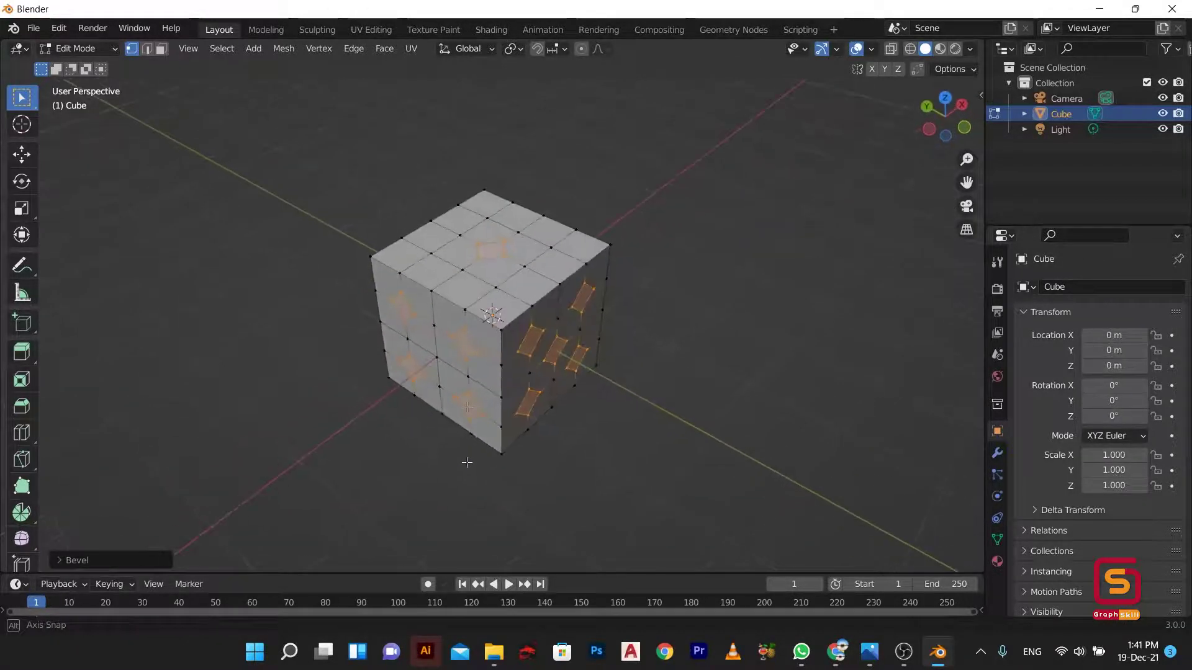
scroll(482, 257, "up", 2)
scroll(483, 257, "up", 2)
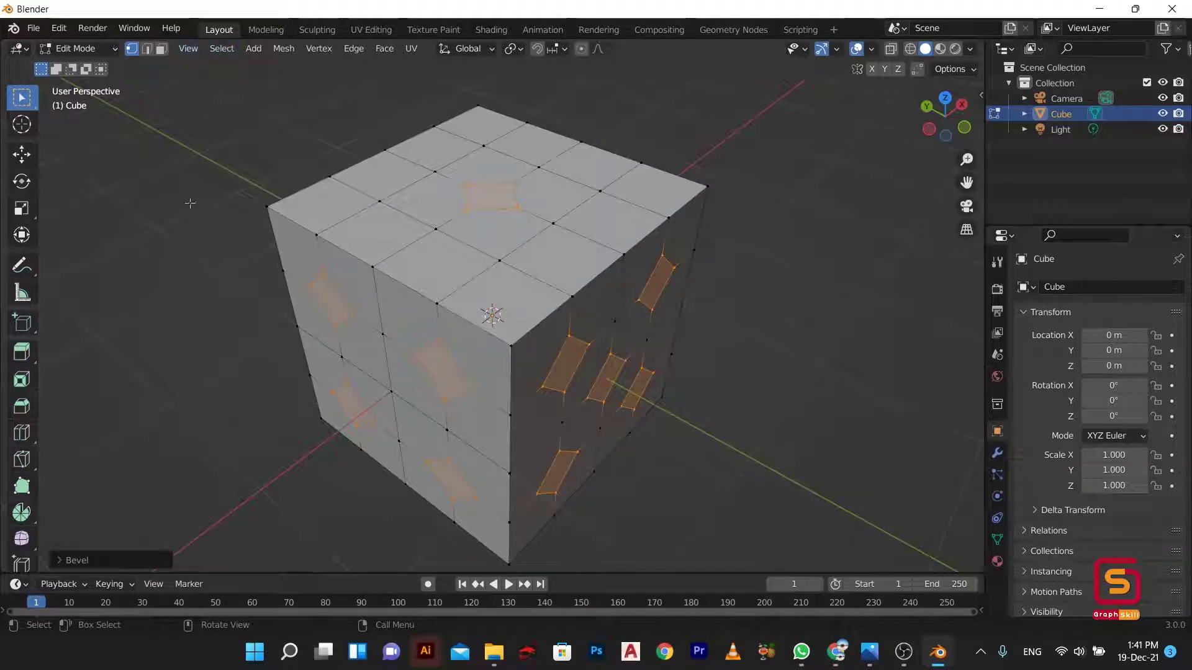
Step: In Face select mode, extrude the pip faces inward along normals into recesses
left_click(157, 55)
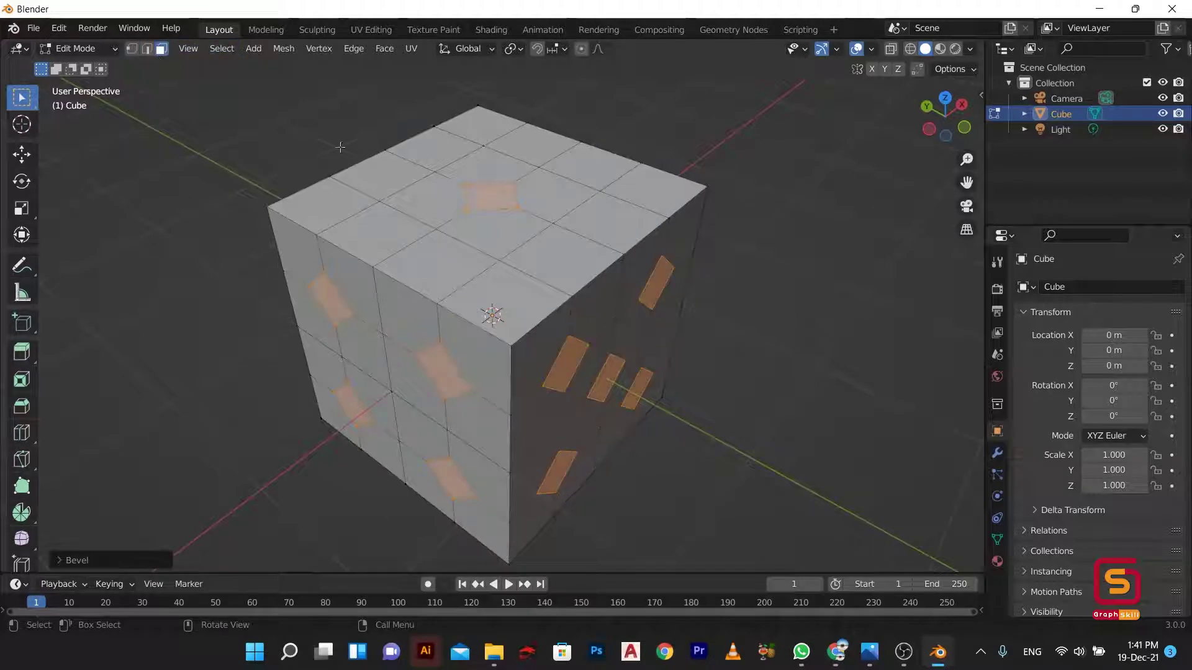
right_click(490, 189)
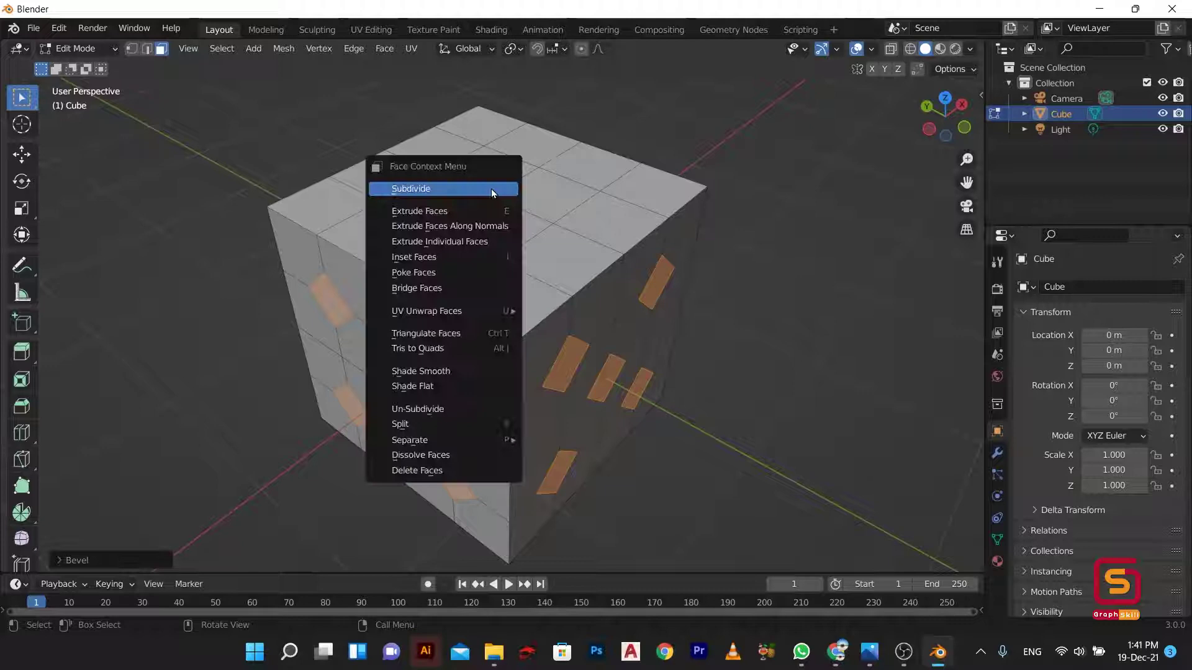
left_click(472, 226)
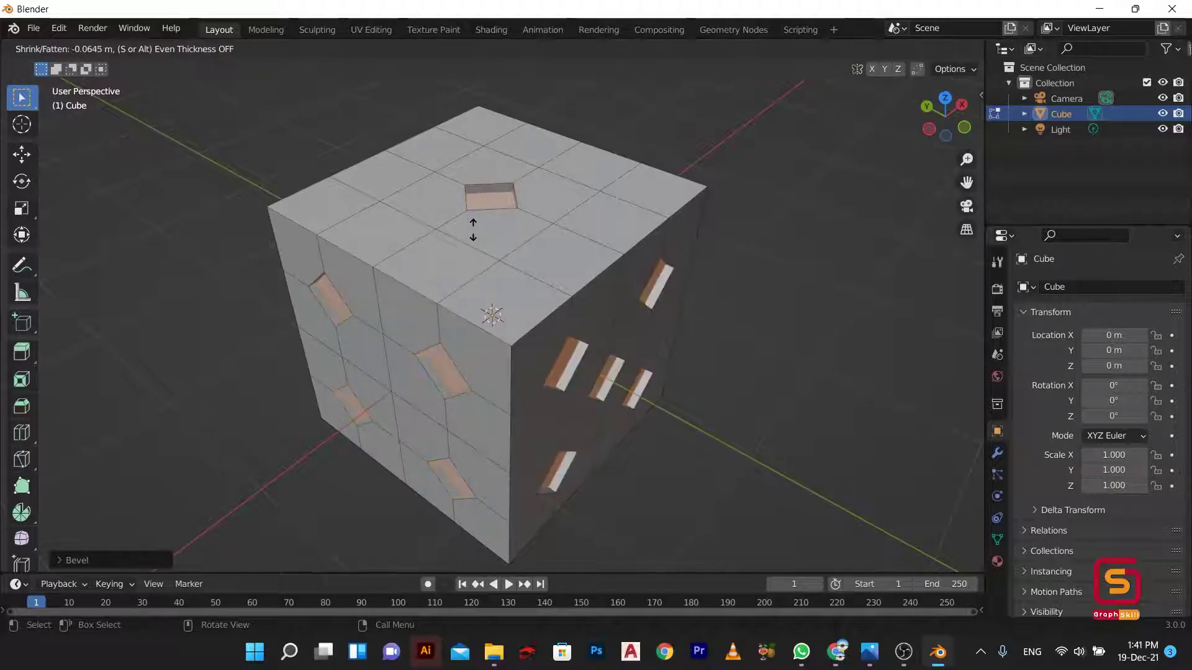
left_click(472, 231)
mouse_move(472, 231)
middle_mouse_down()
mouse_move(413, 300)
mouse_move(664, 313)
middle_mouse_up()
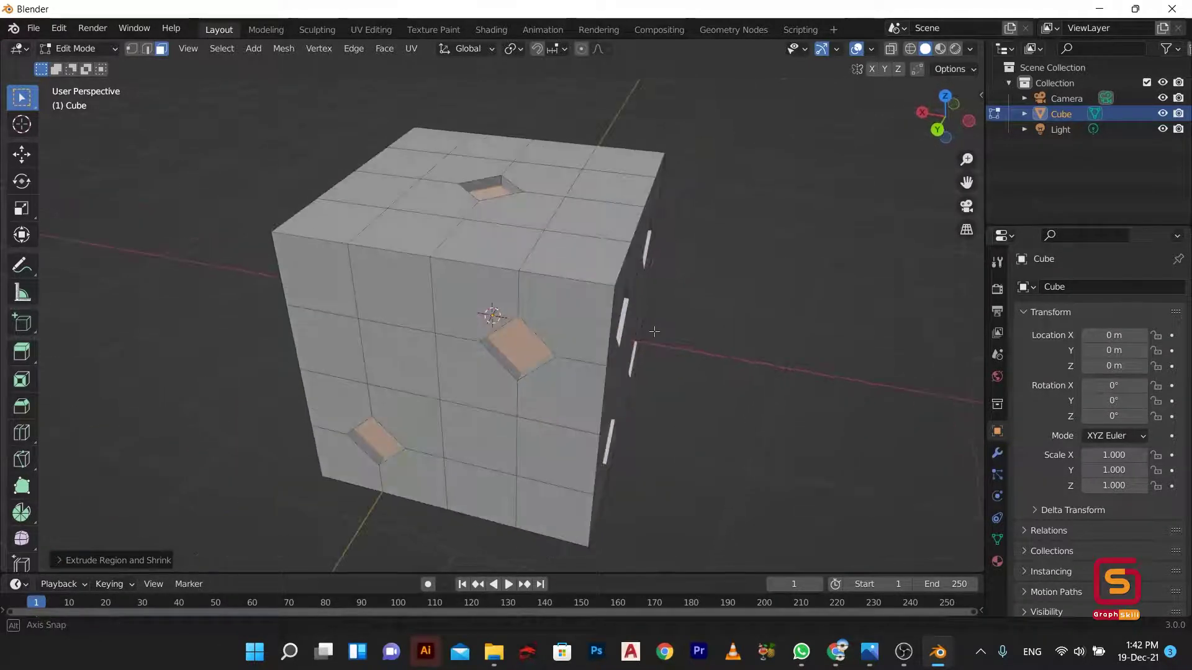
Step: Add a Subdivision Surface modifier with Levels Viewport set to 4
left_click(996, 453)
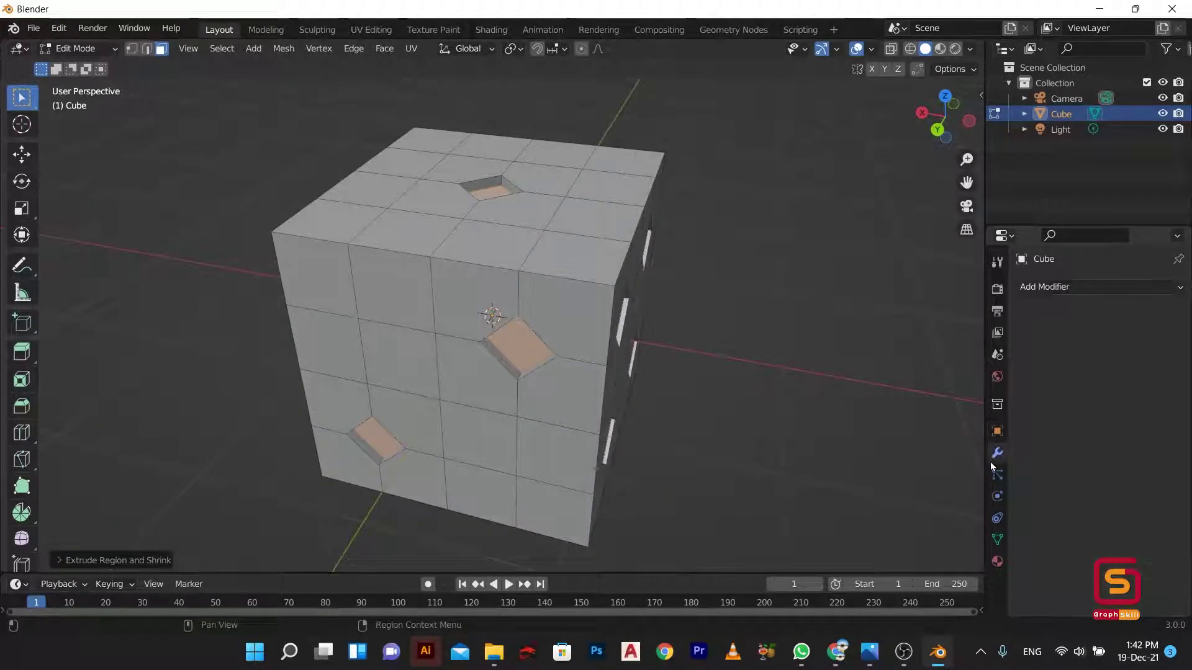
left_click(1049, 288)
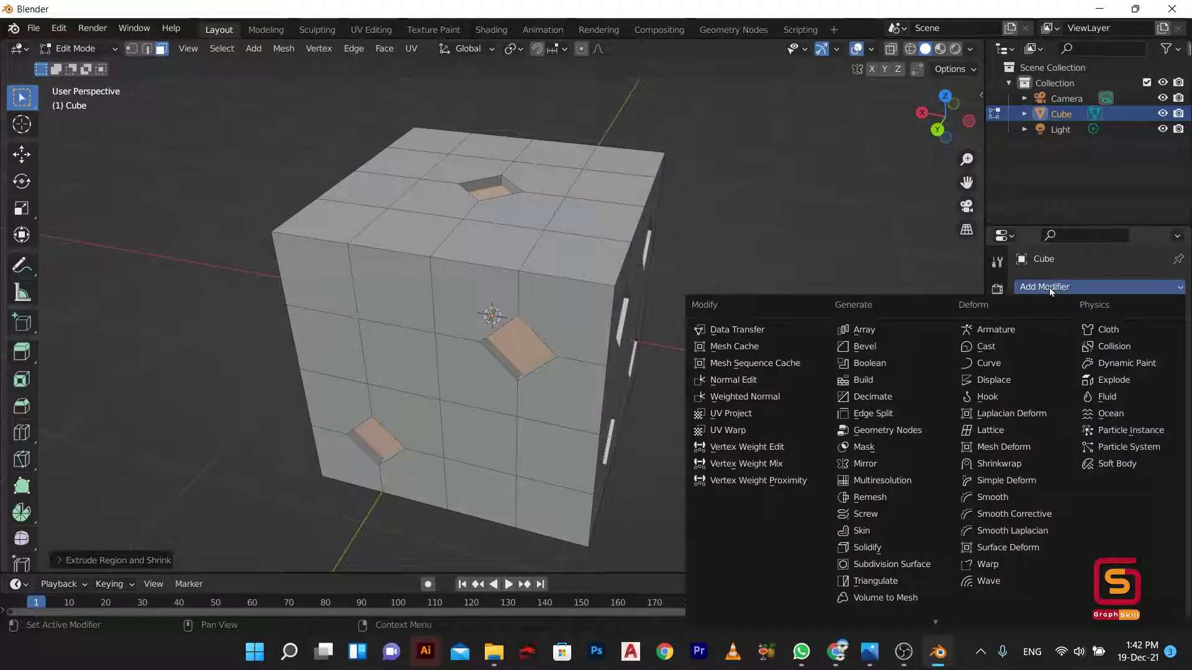
left_click(894, 564)
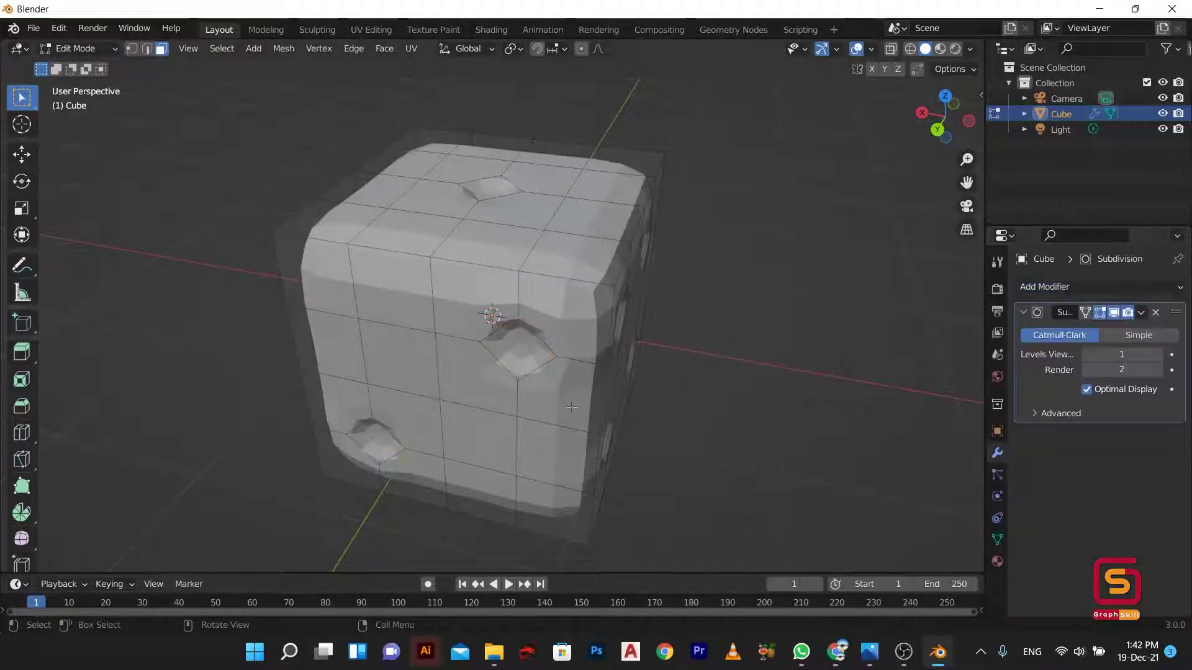
left_click(1158, 355)
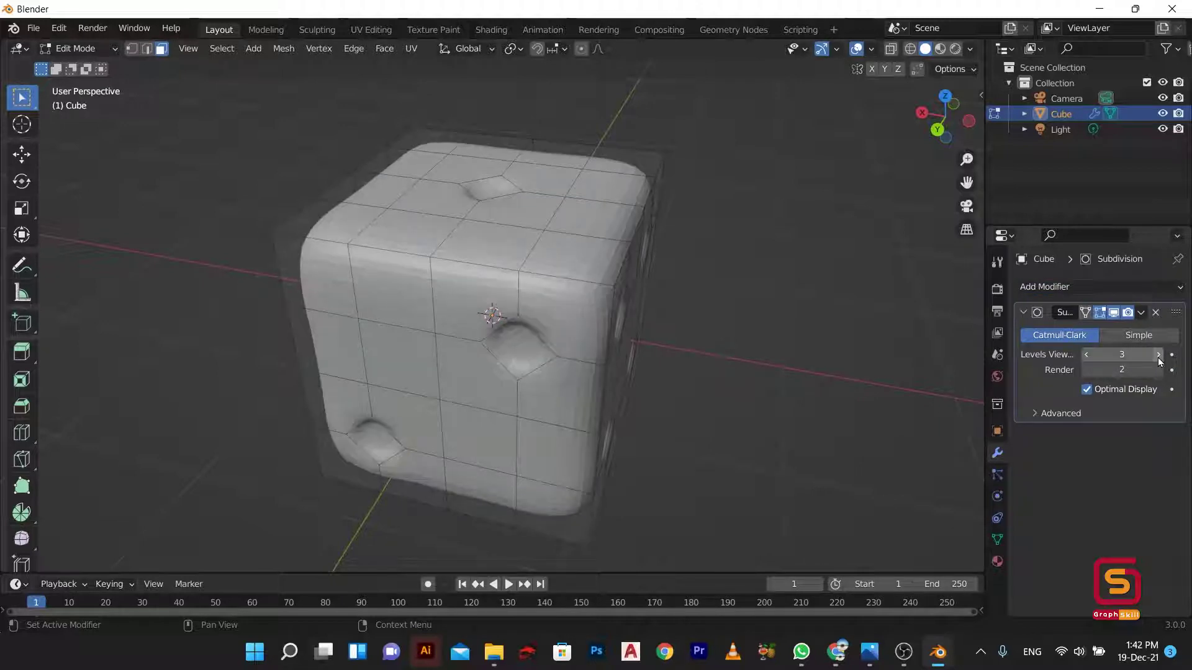
left_click(1157, 355)
mouse_move(558, 279)
middle_mouse_down()
mouse_move(228, 249)
mouse_move(242, 186)
mouse_move(185, 443)
mouse_move(445, 467)
middle_mouse_up()
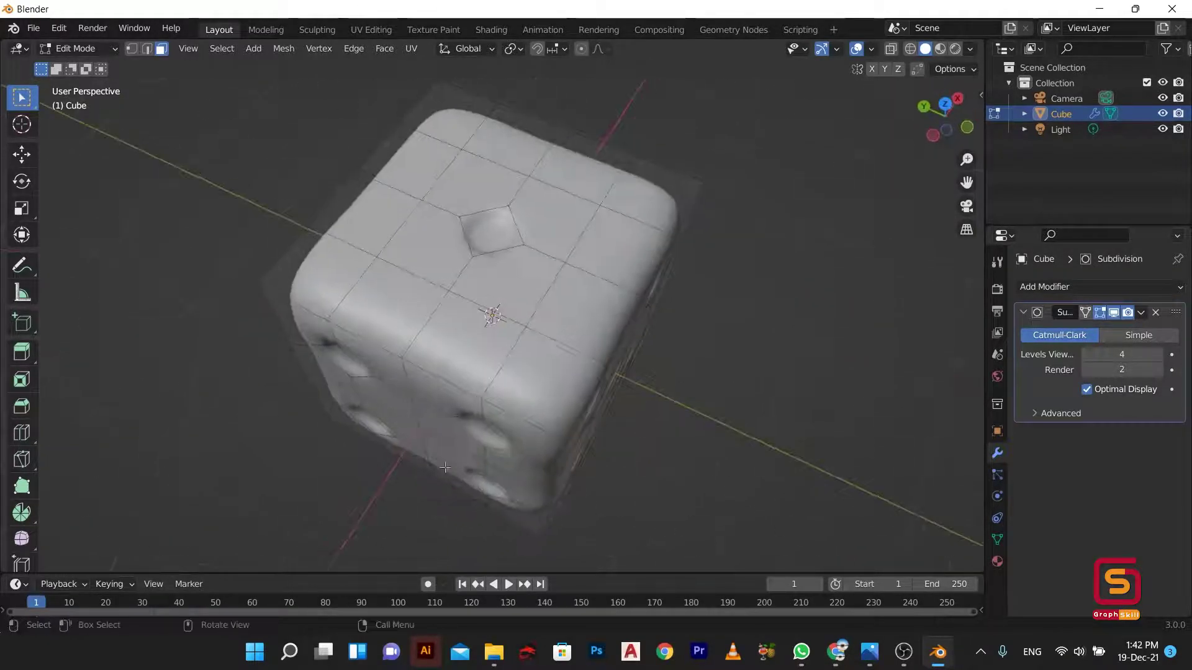
Step: Set the die material's base colour to pale mauve (HSV 0.933, 0.185, 0.397)
left_click(996, 561)
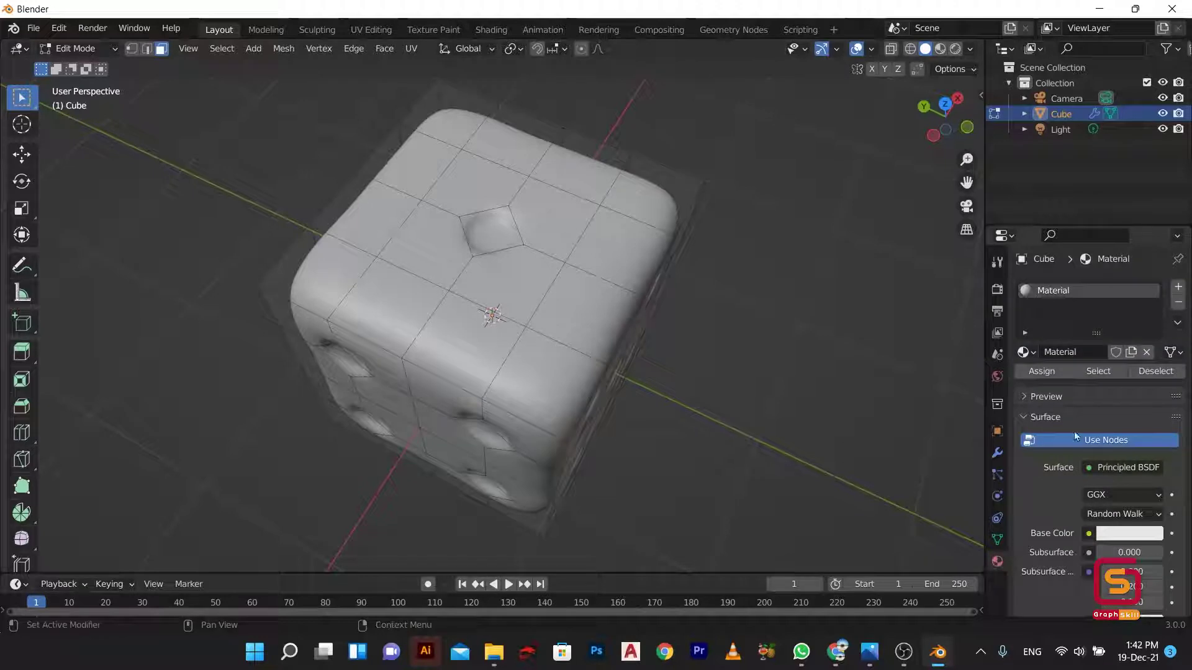
left_click(1125, 537)
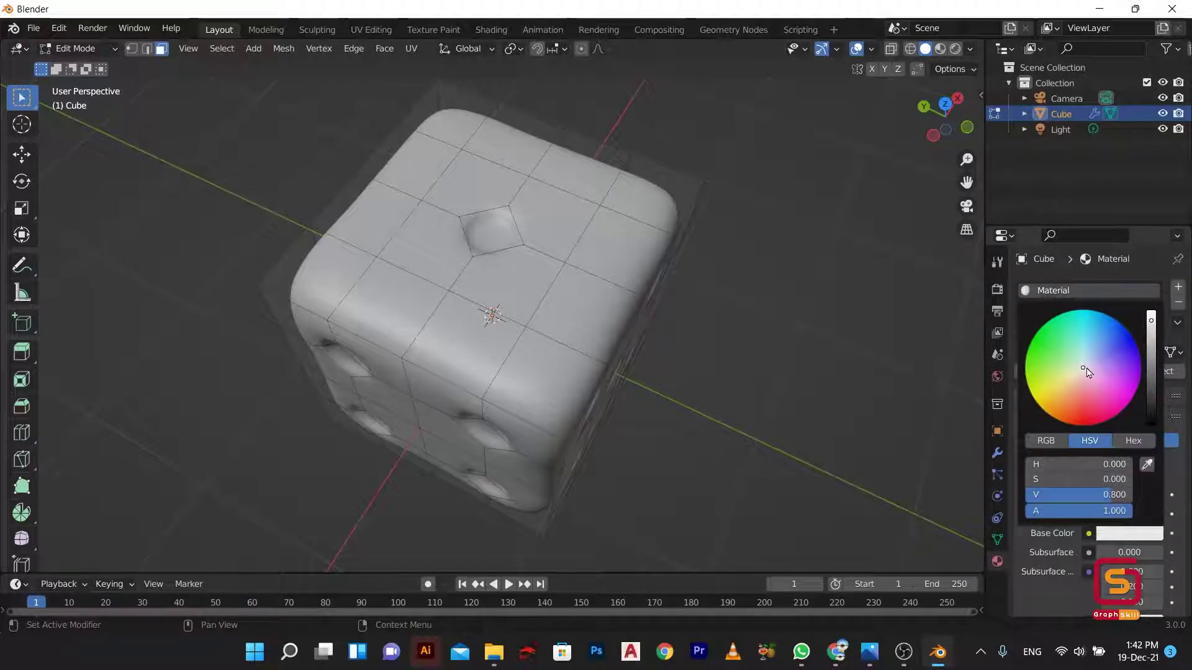
left_click_drag(1084, 370, 1087, 366)
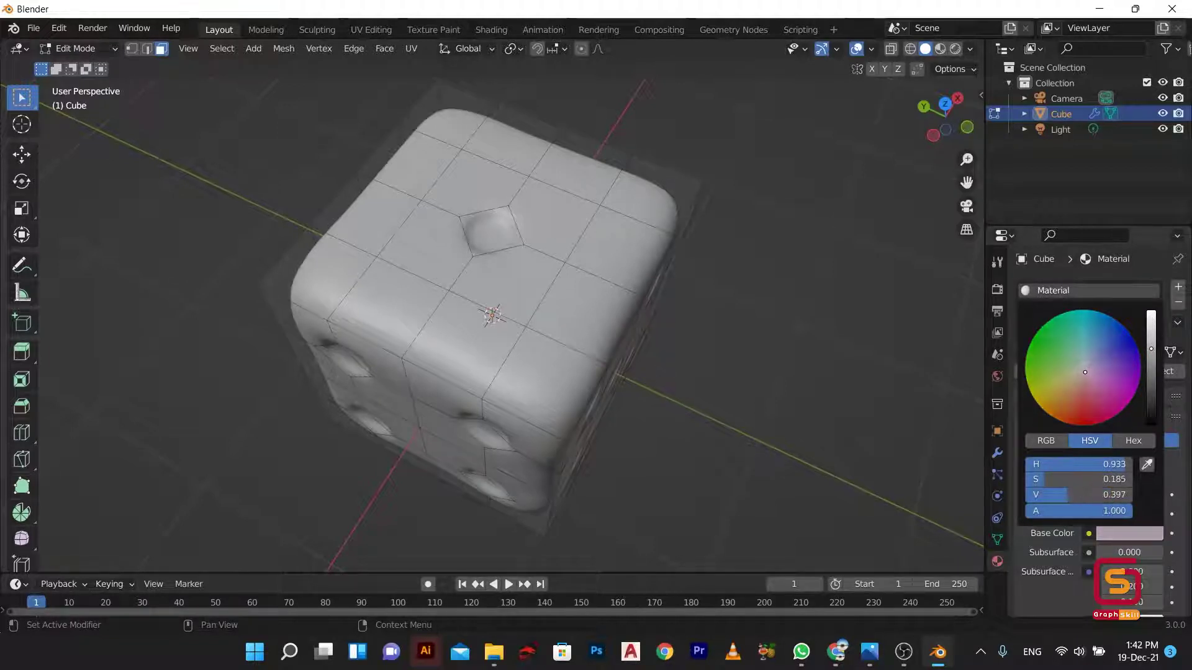
middle_click_drag(807, 218, 853, 125)
Step: Switch the viewport to Rendered shading and close the messaging app's windows
left_click(954, 49)
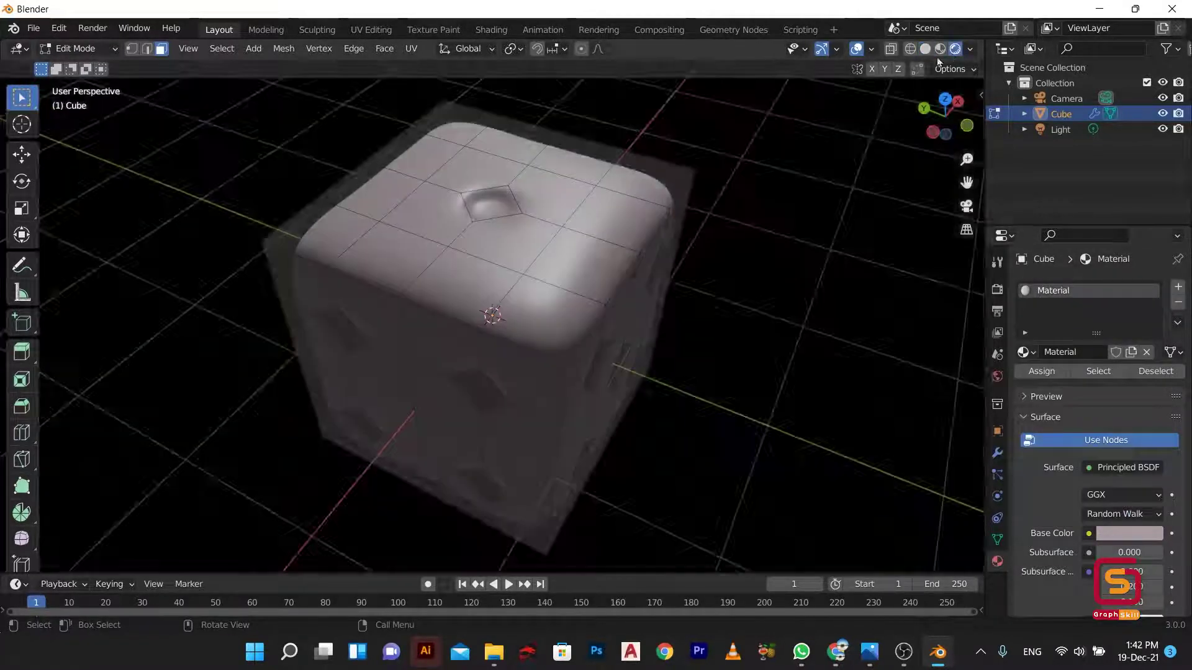
mouse_move(652, 248)
middle_mouse_down()
mouse_move(748, 287)
mouse_move(673, 270)
mouse_move(627, 279)
middle_mouse_up()
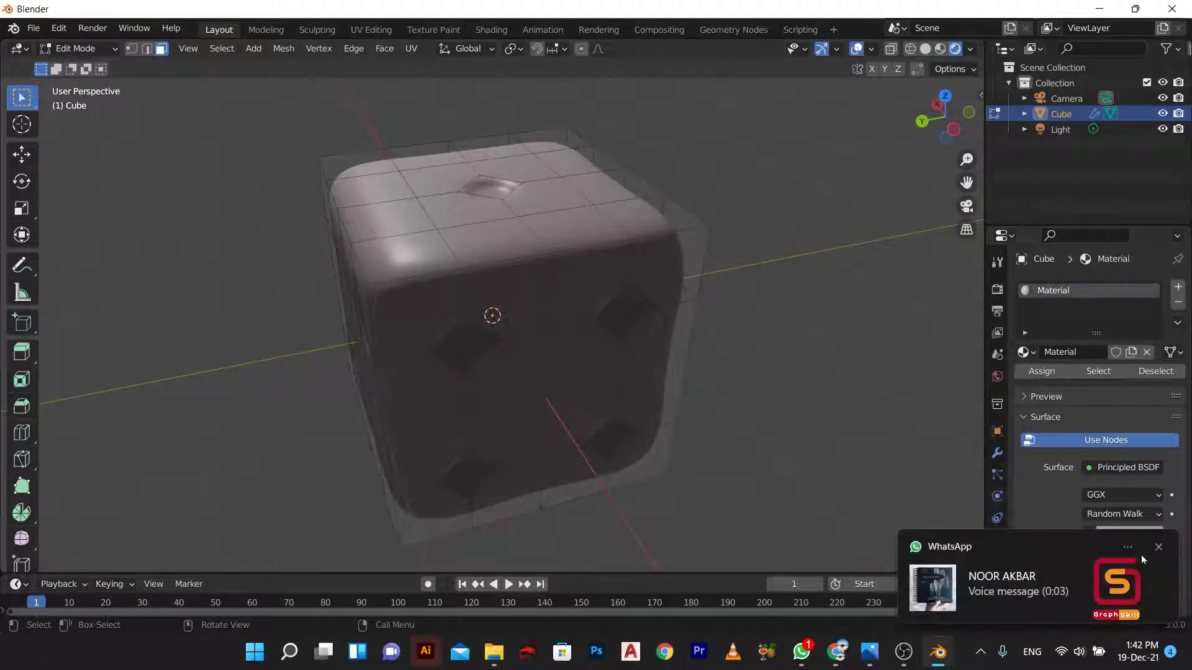
right_click(801, 666)
left_click(762, 613)
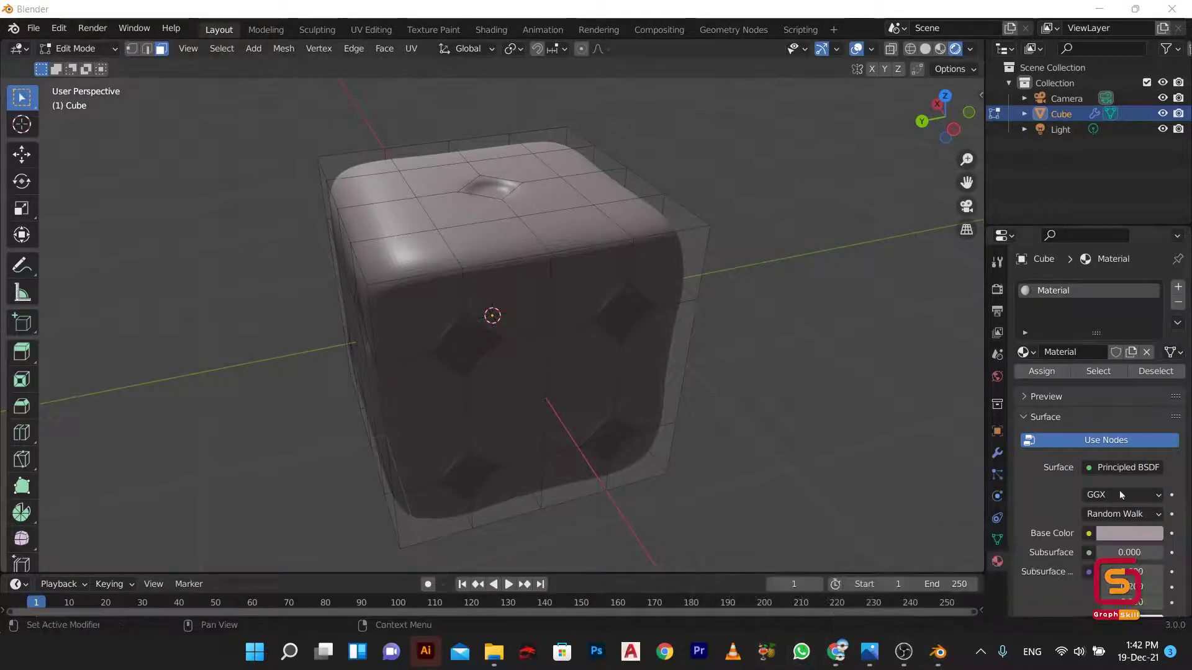
middle_click_drag(661, 385, 627, 372)
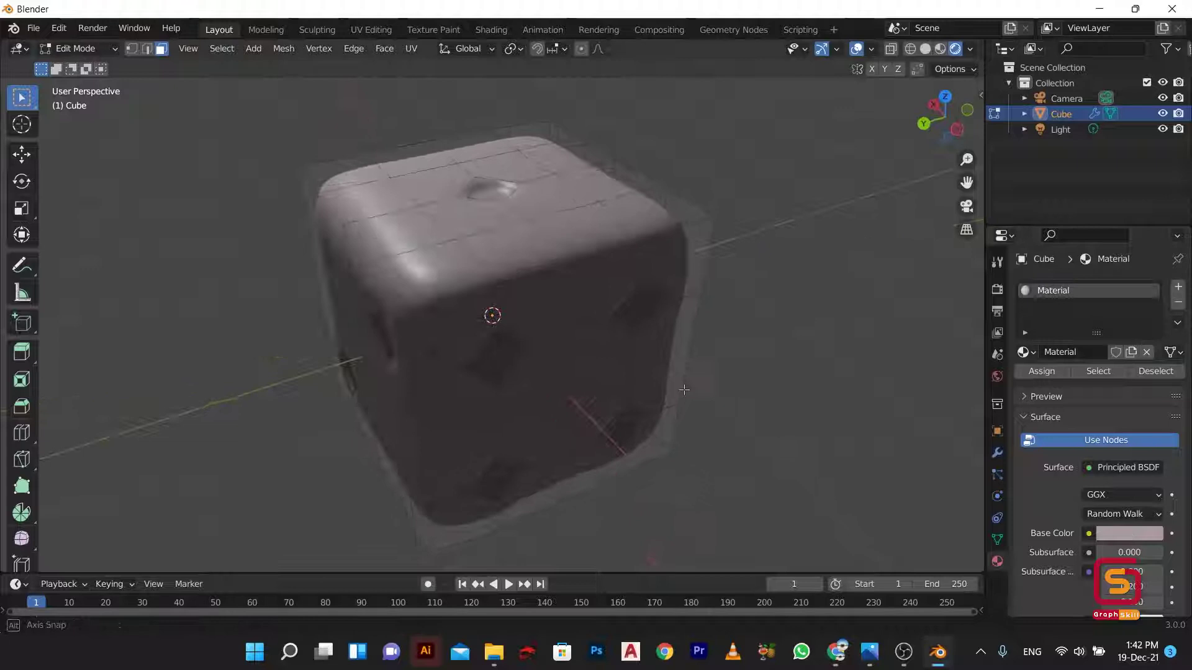
Step: Add a second material slot with a new material, Material.001, coloured red
left_click(1178, 286)
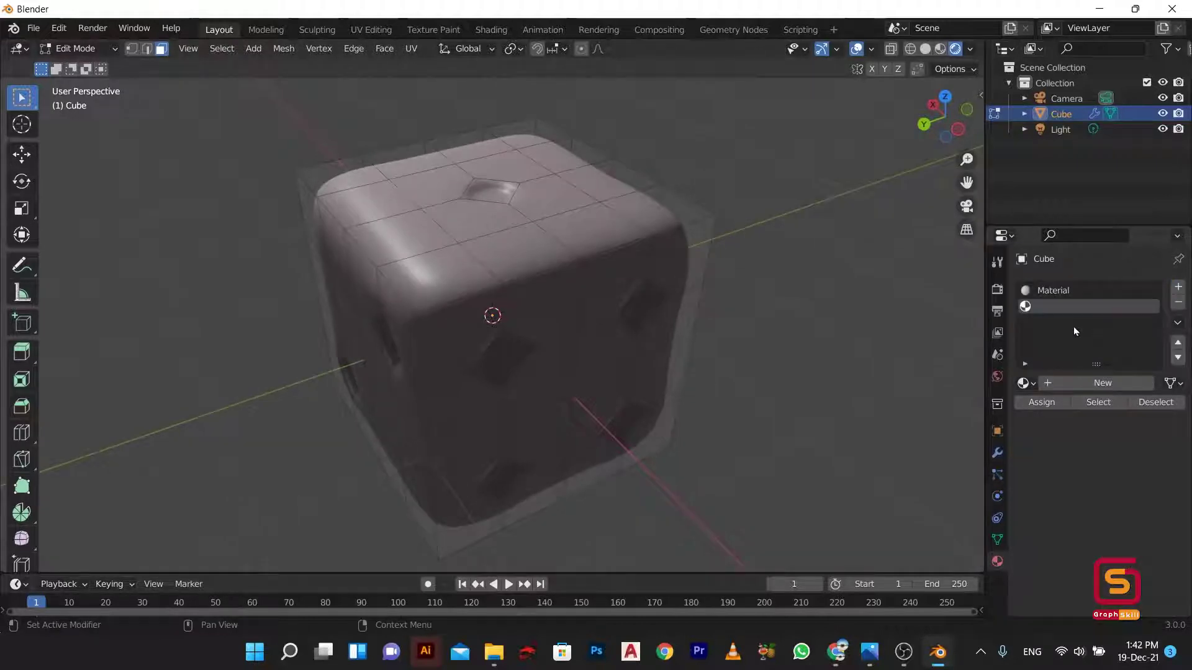
left_click(1088, 388)
left_click(1127, 566)
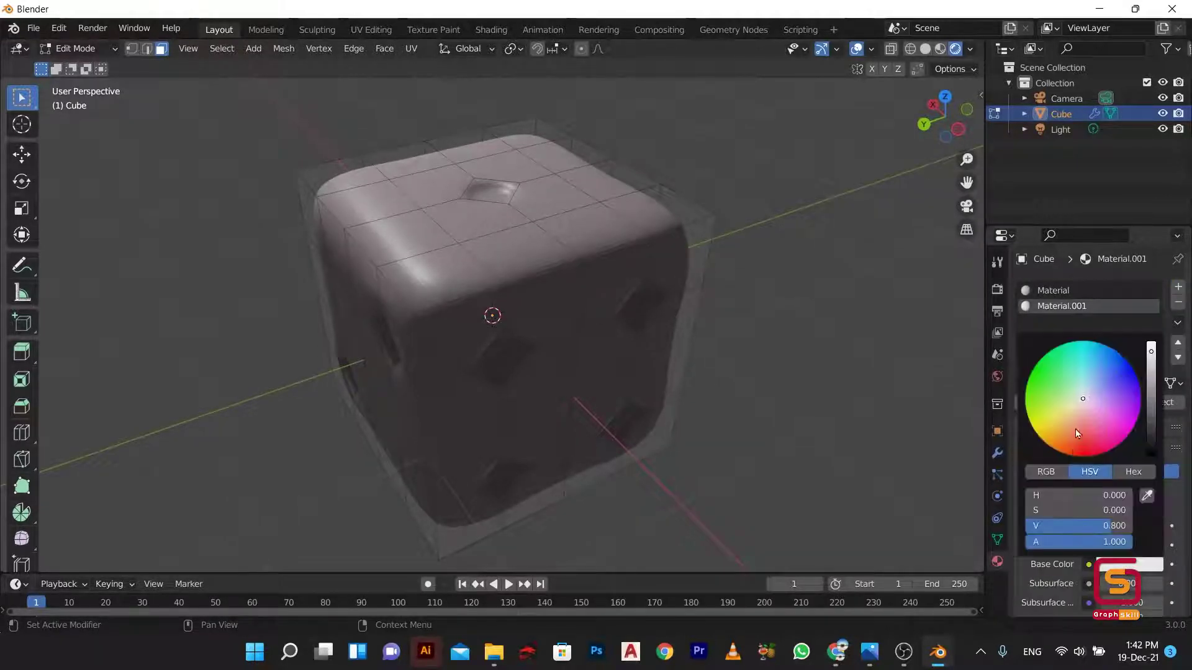
left_click_drag(1075, 427, 1087, 461)
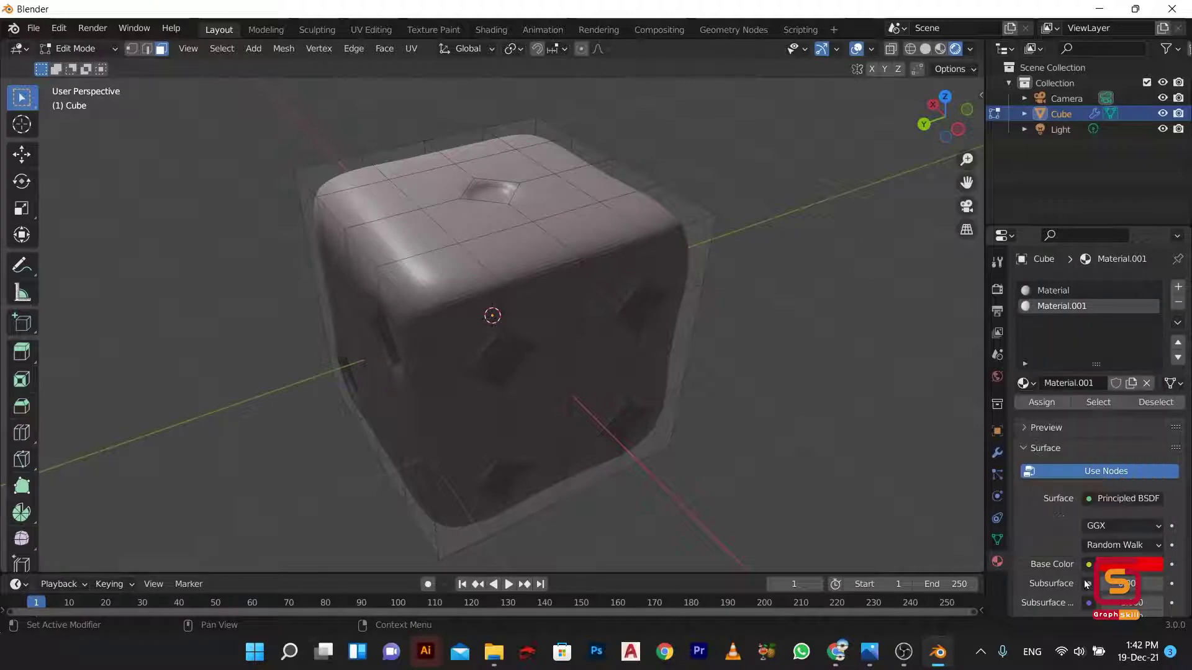
Step: Adjust Material.001's Metallic value and assign it to the selected pip faces
scroll(1085, 582, "down", 4)
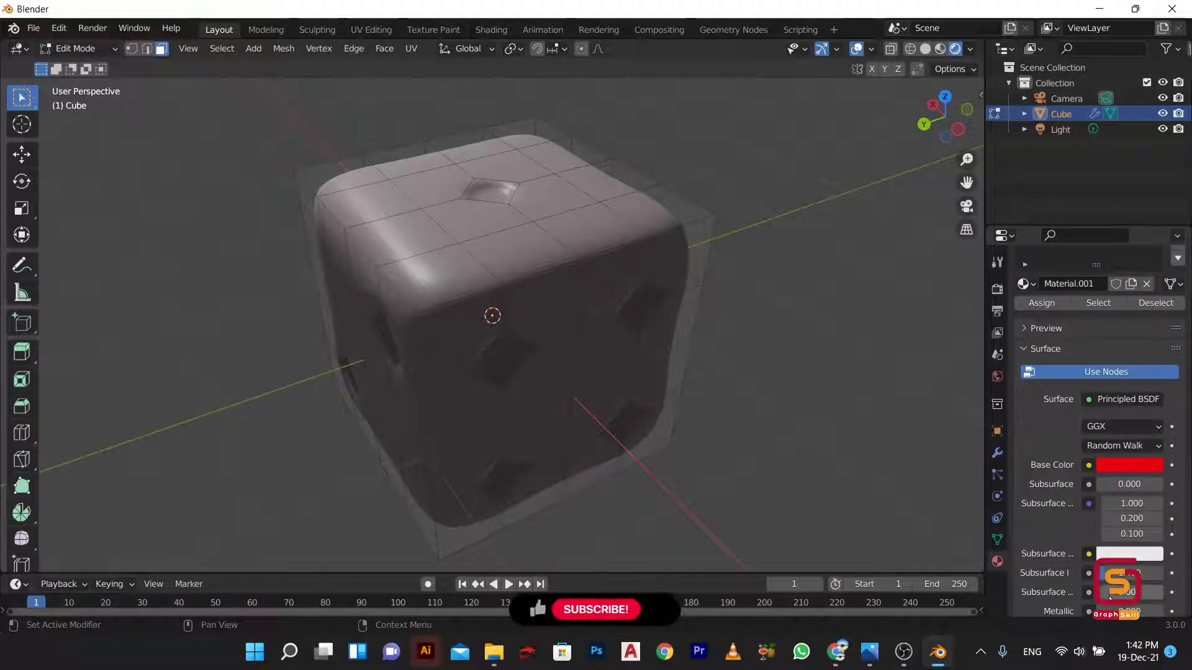
scroll(1103, 572, "down", 1)
left_click_drag(1104, 587, 1112, 586)
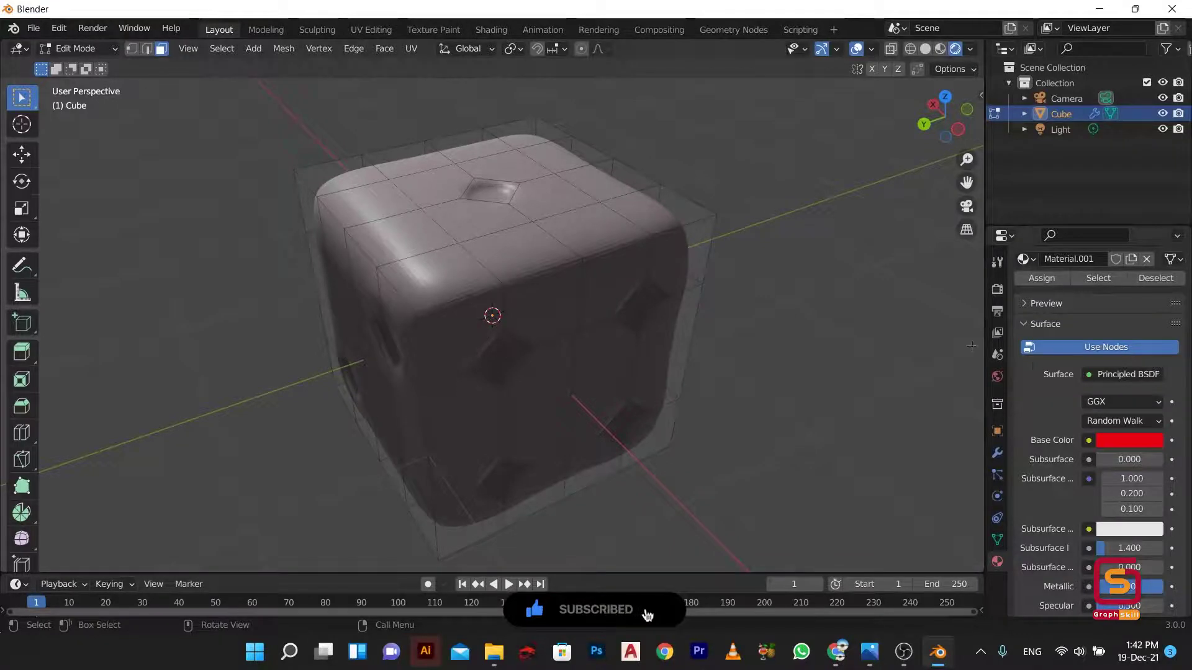
scroll(1052, 299, "up", 2)
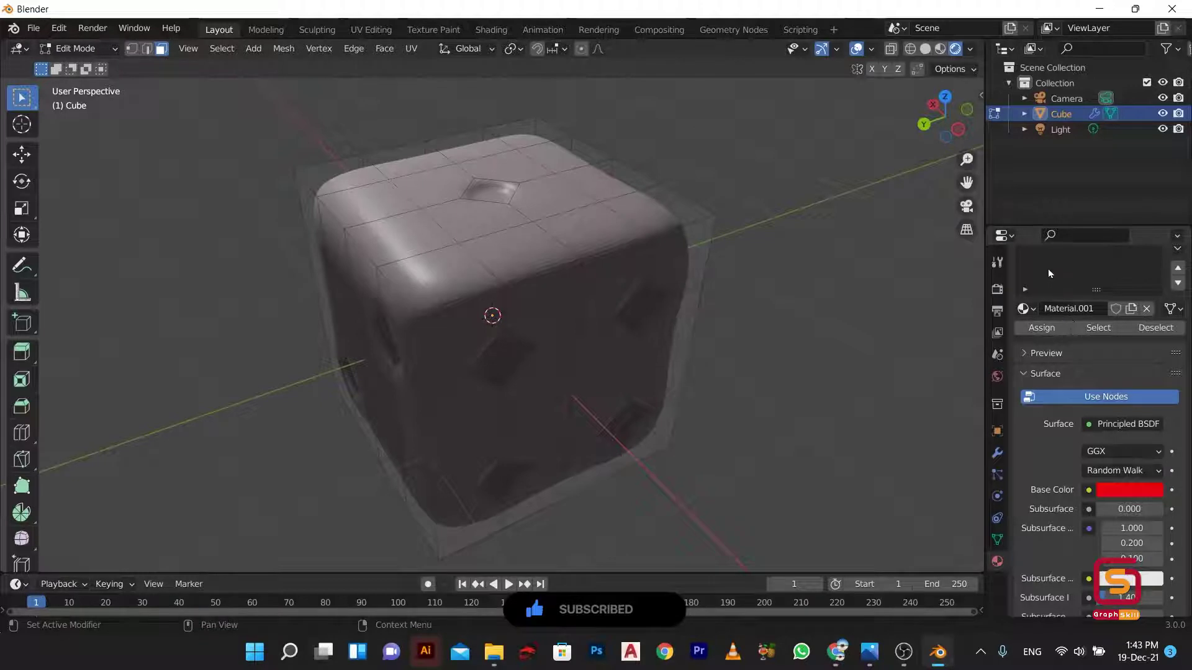
left_click(997, 539)
left_click(997, 561)
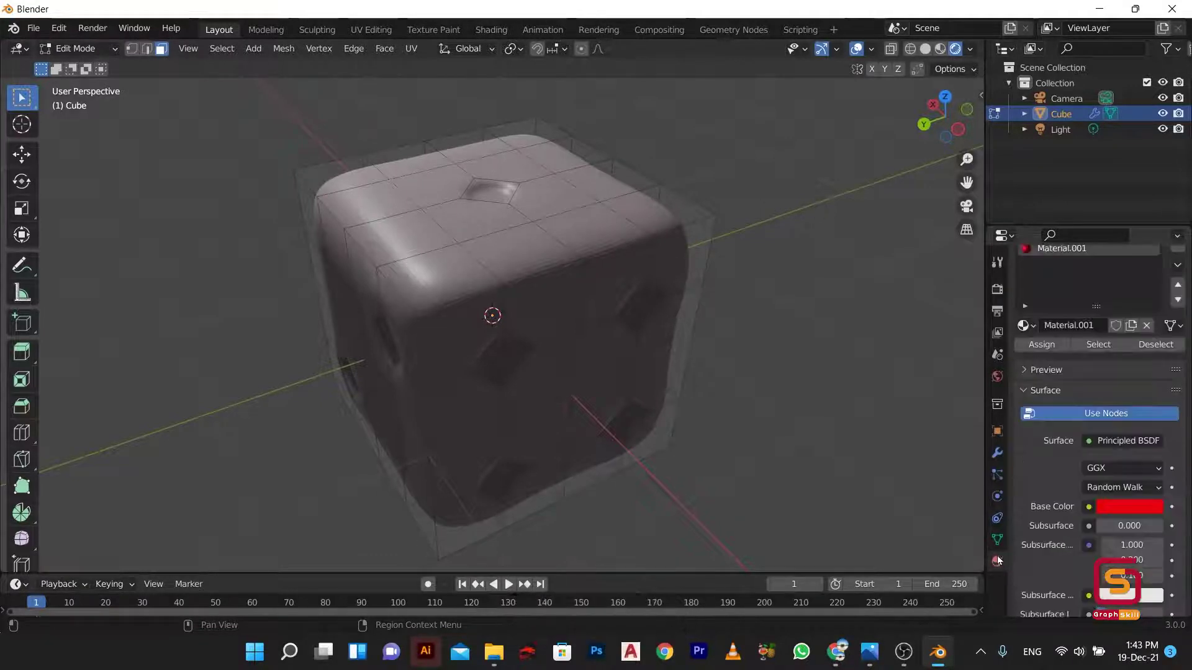
scroll(1086, 345, "up", 3)
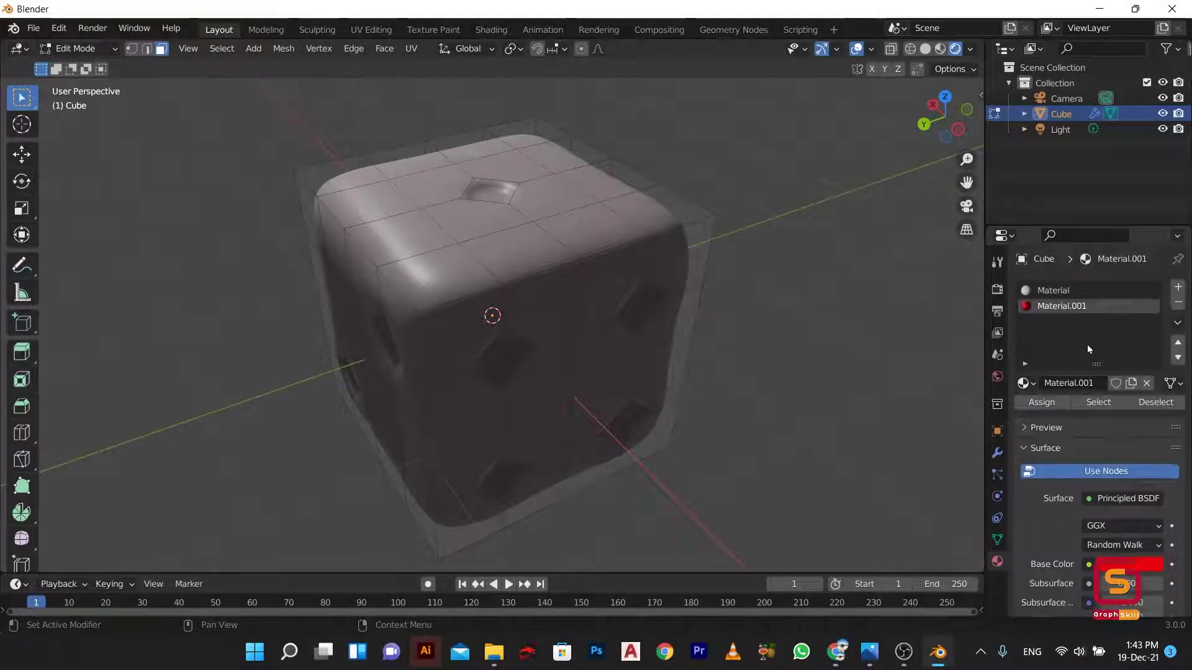
left_click(1046, 402)
Step: Grow the pip selection by one ring with Select More and reassign Material.001
mouse_move(562, 367)
middle_mouse_down()
mouse_move(705, 341)
mouse_move(316, 252)
middle_mouse_up()
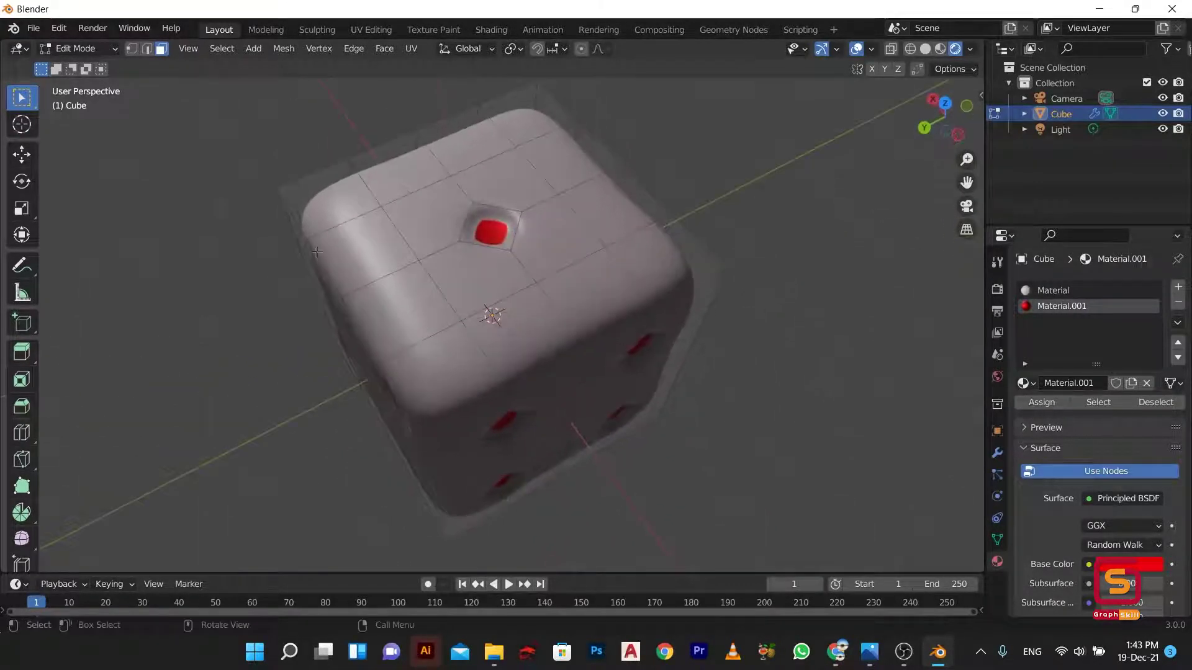
left_click(221, 49)
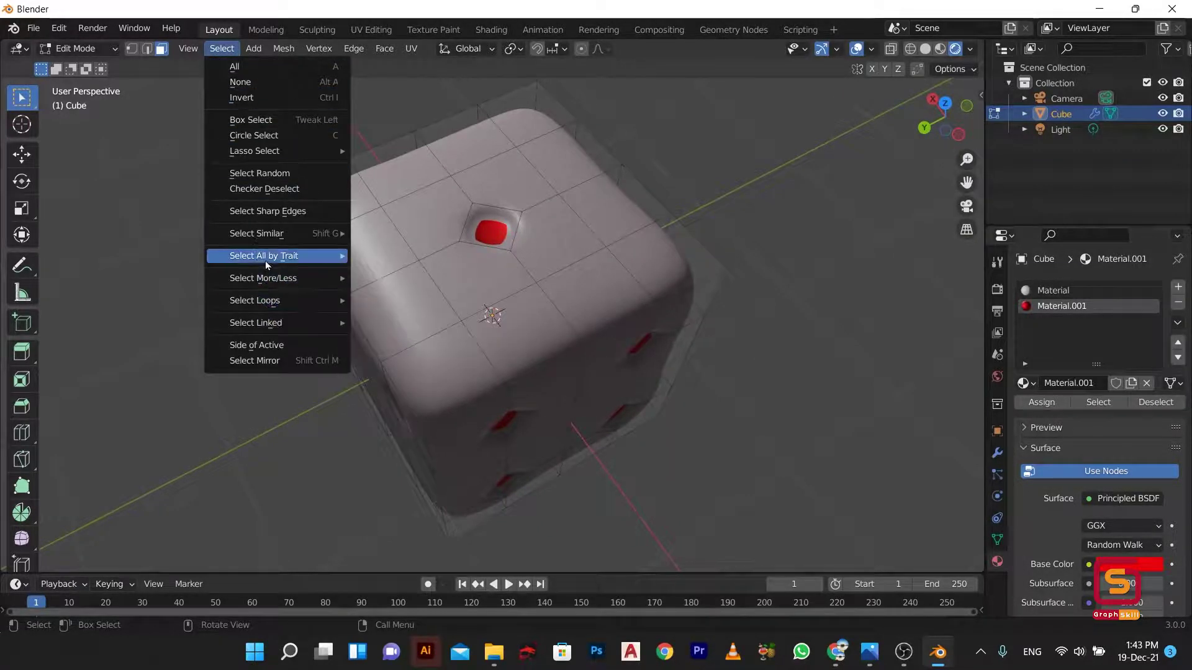
mouse_move(263, 277)
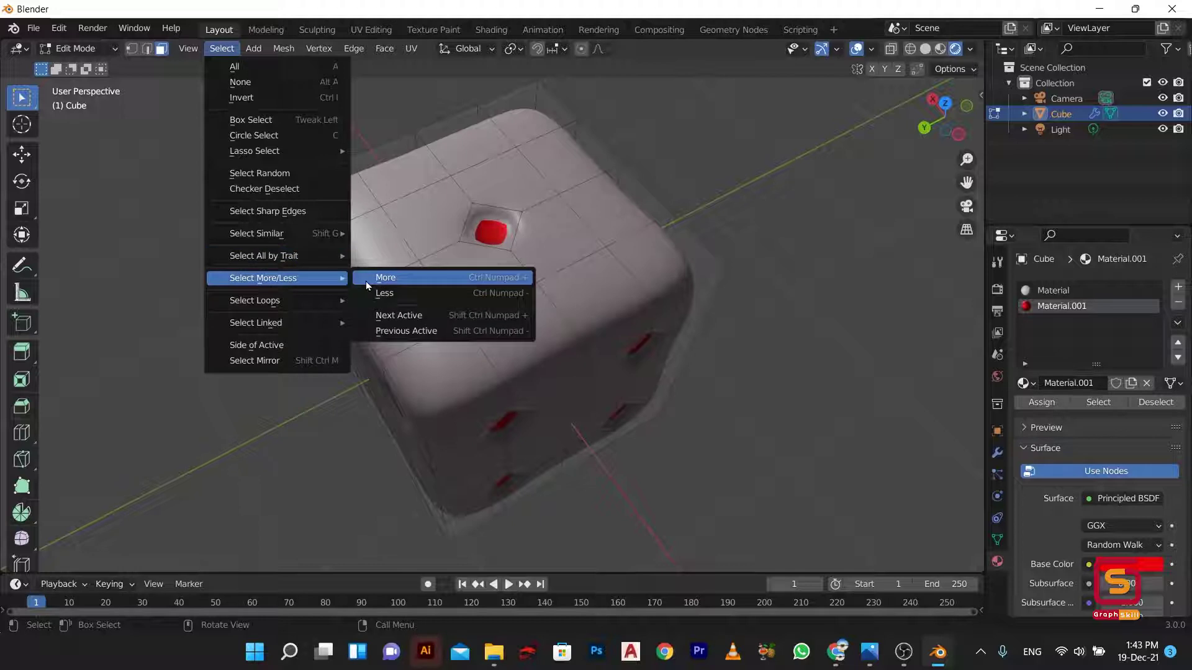
left_click(366, 281)
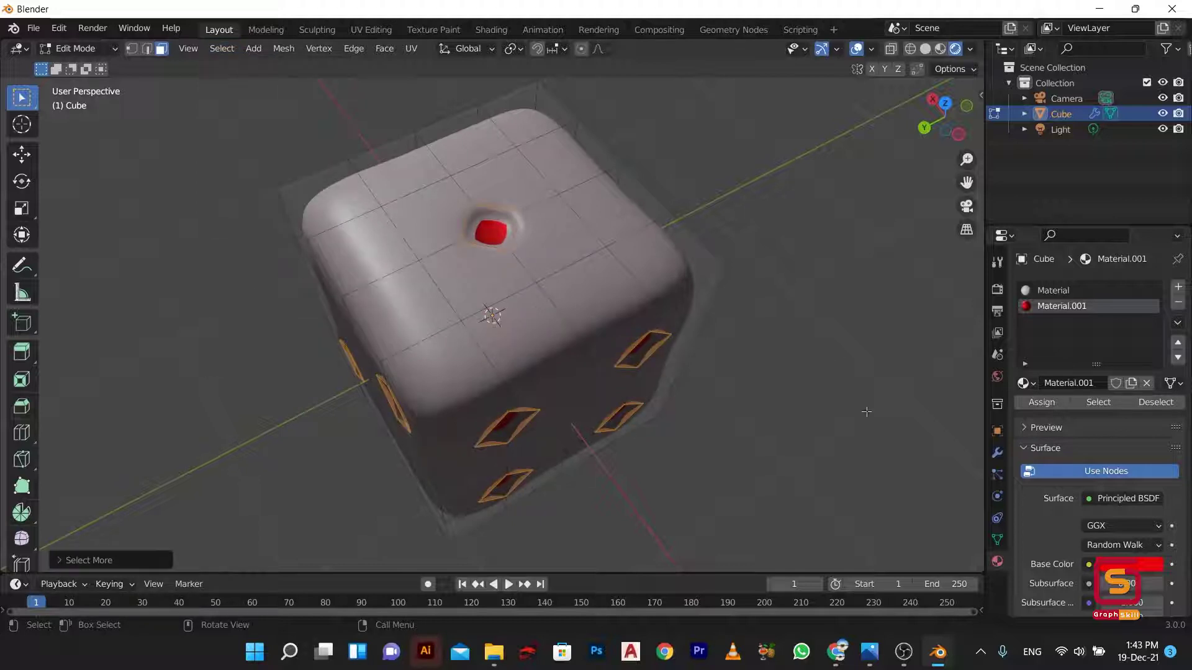
left_click(1036, 404)
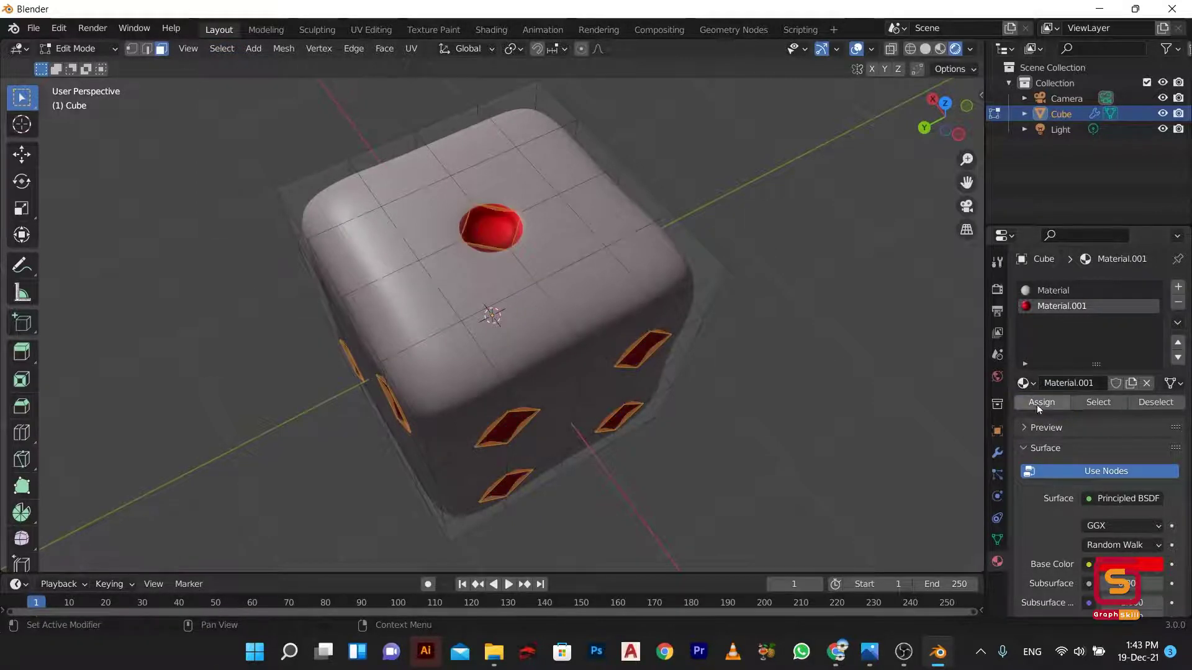
mouse_move(558, 323)
middle_mouse_down()
mouse_move(628, 261)
mouse_move(440, 153)
mouse_move(350, 322)
middle_mouse_up()
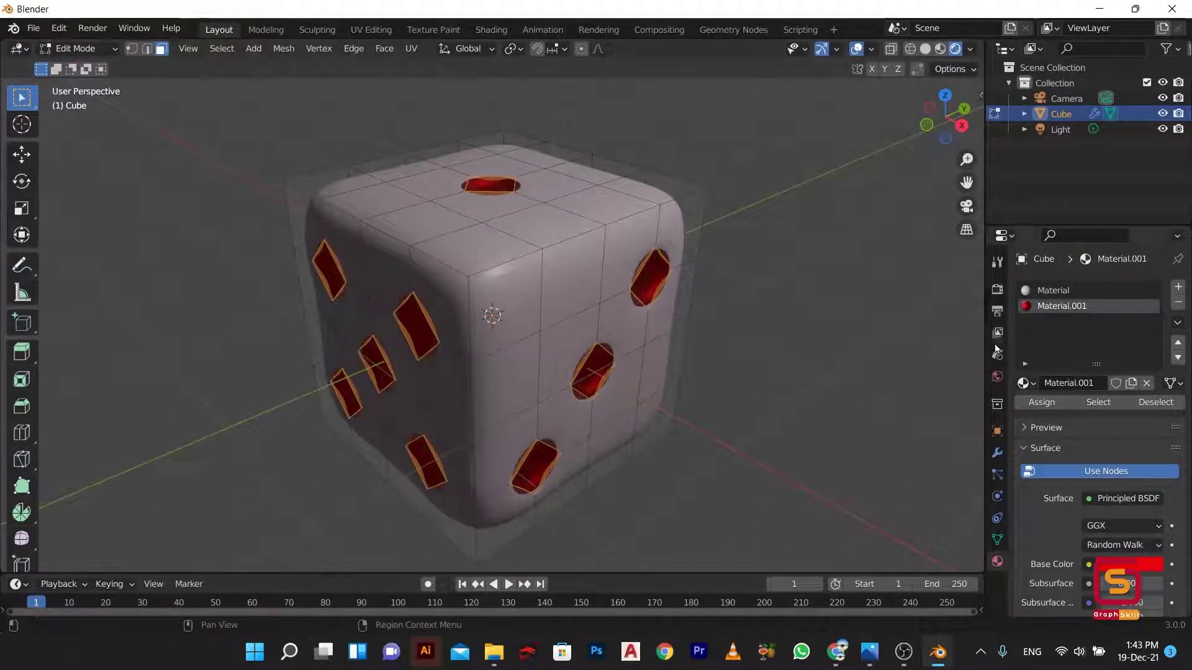
left_click(997, 454)
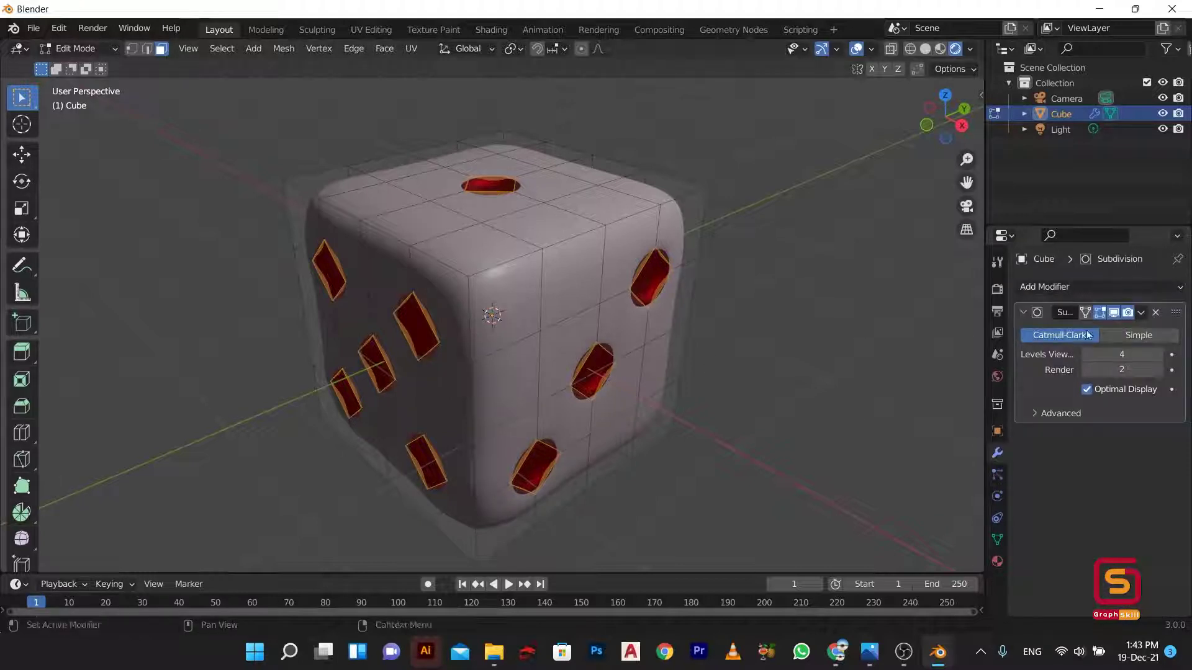
Step: Return to Object Mode and apply the Subdivision Surface modifier
left_click(1140, 313)
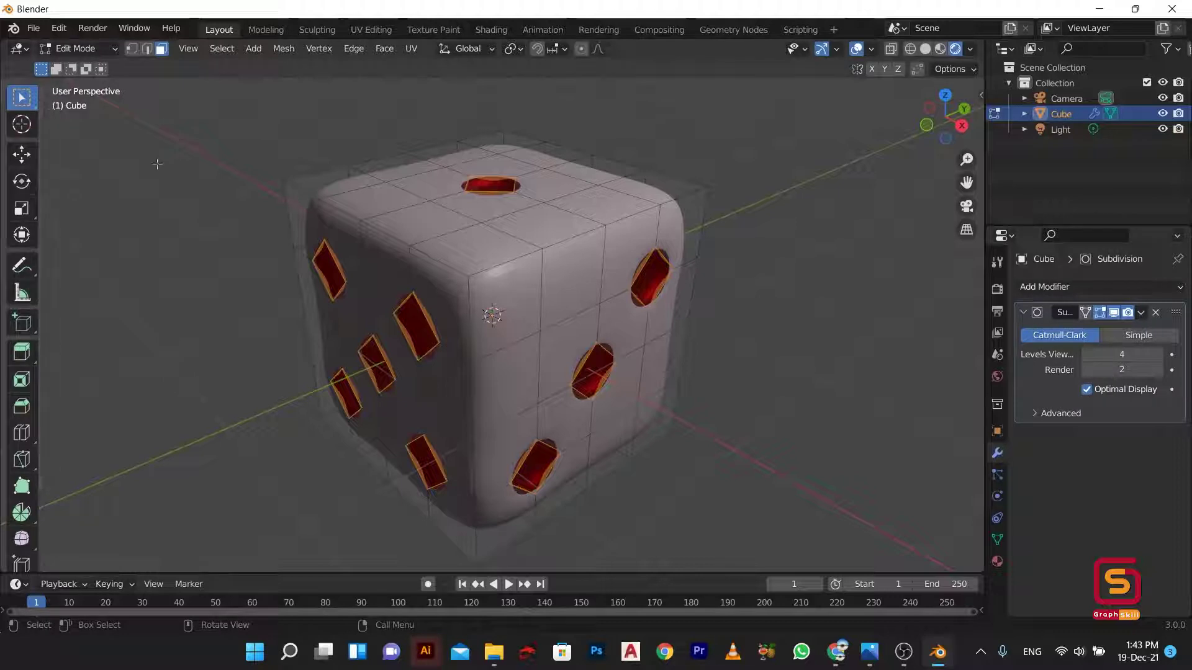
left_click(94, 52)
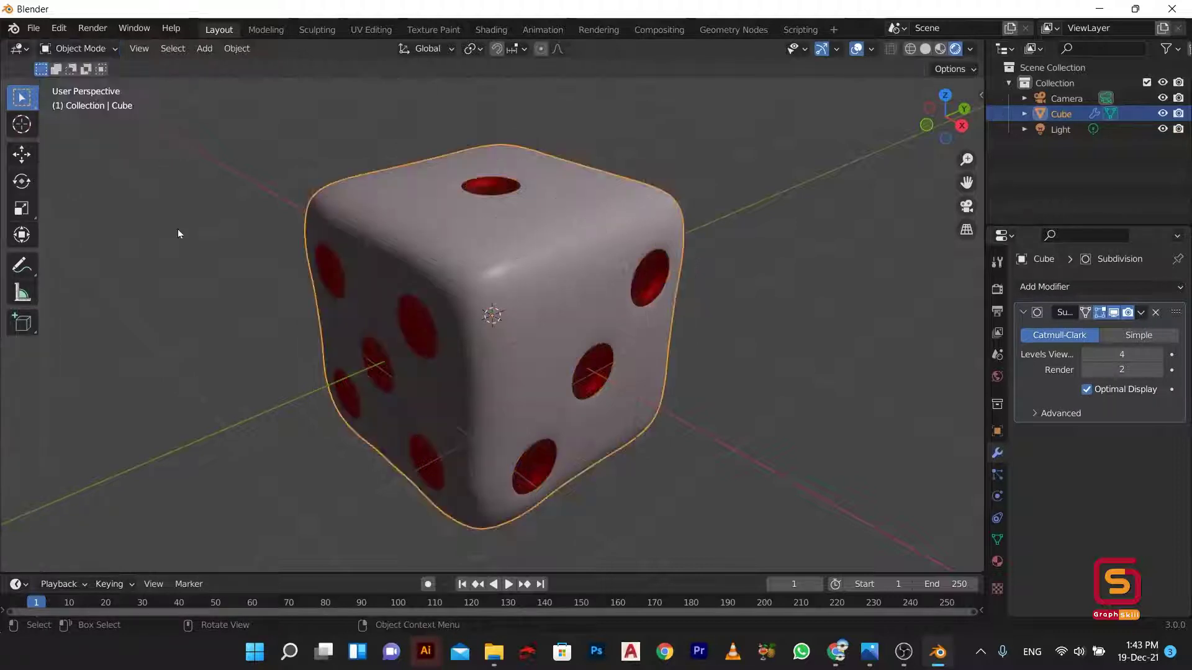
mouse_move(178, 228)
middle_mouse_down()
mouse_move(202, 282)
mouse_move(192, 311)
mouse_move(181, 277)
mouse_move(237, 266)
middle_mouse_up()
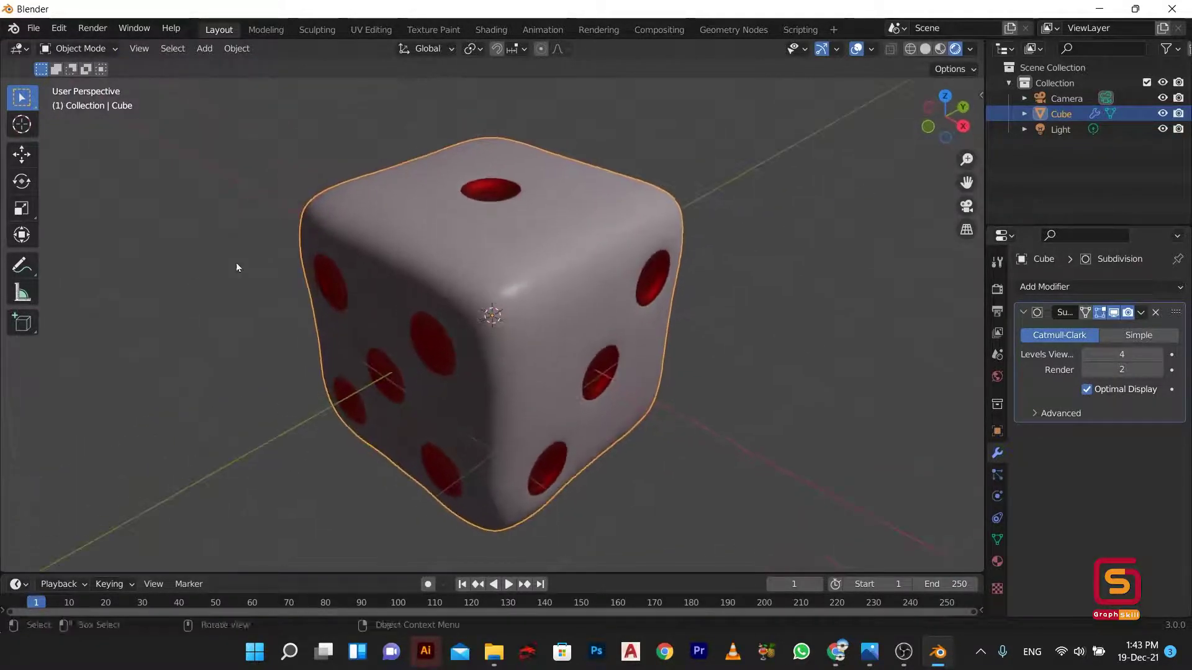
left_click(1140, 313)
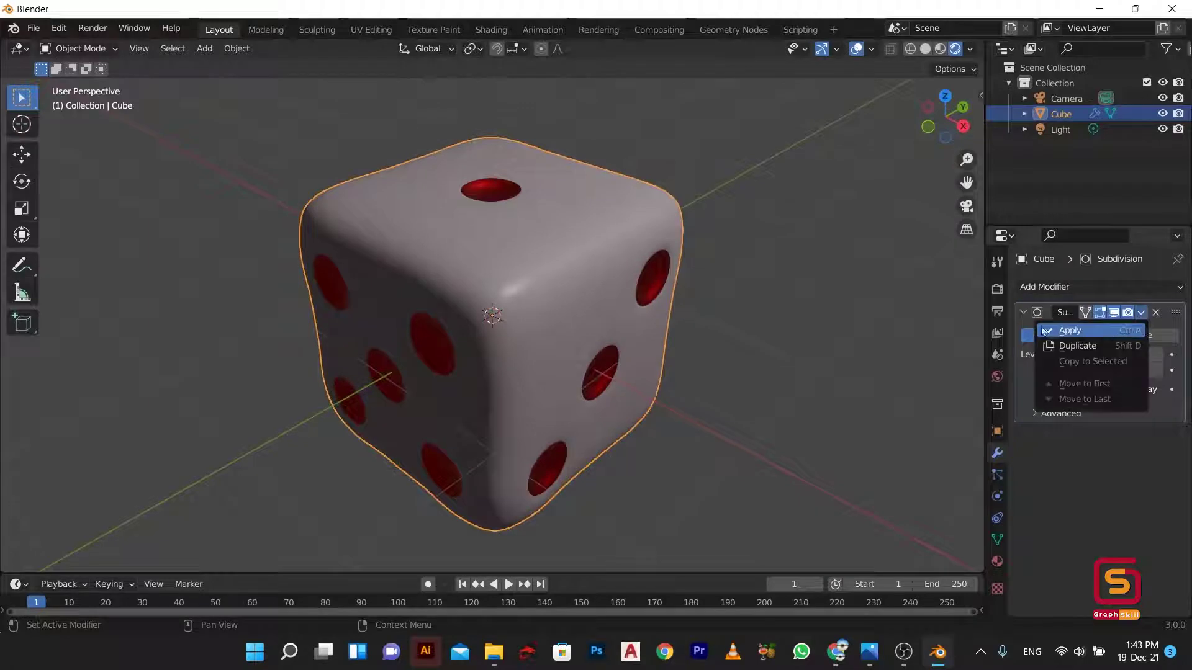
left_click(1063, 330)
middle_click_drag(340, 312, 408, 318)
middle_click_drag(515, 327, 527, 332)
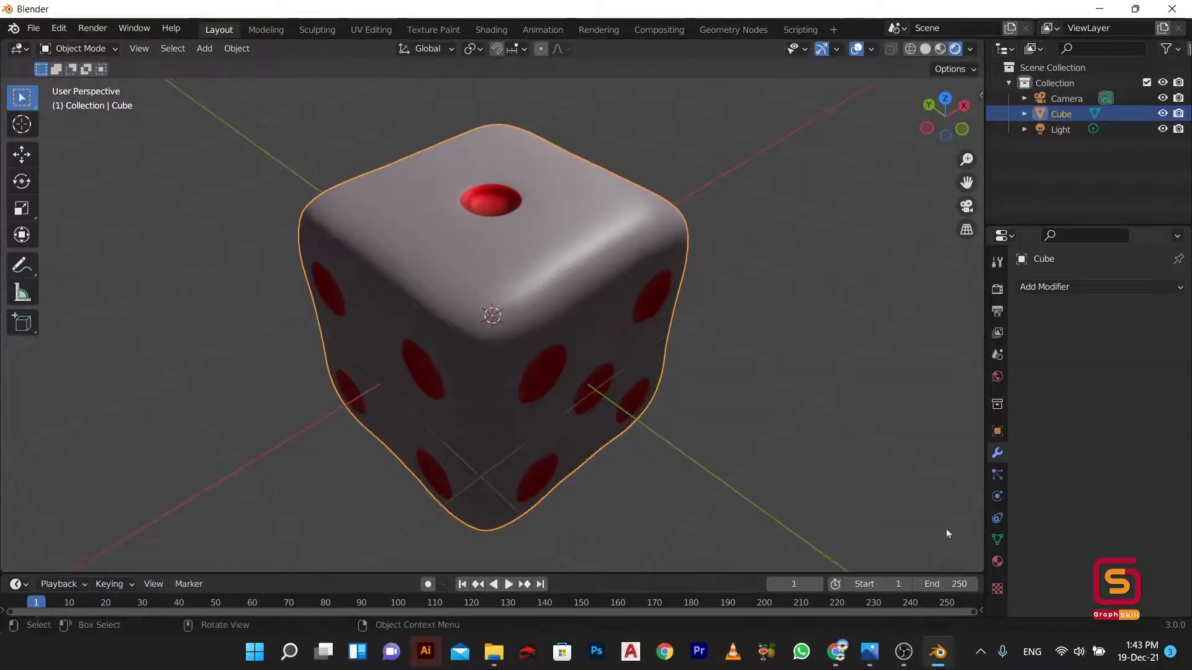
Step: Check the pip material's base colour and select the Move tool
left_click(995, 563)
left_click(1097, 546)
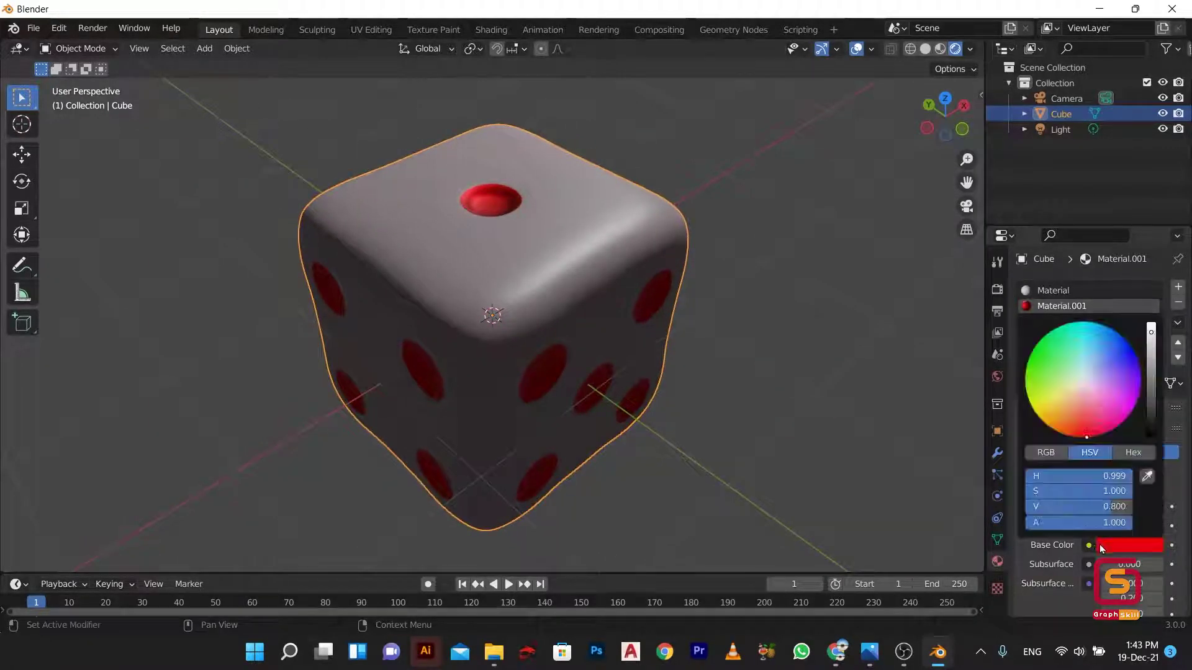
scroll(551, 331, "down", 3)
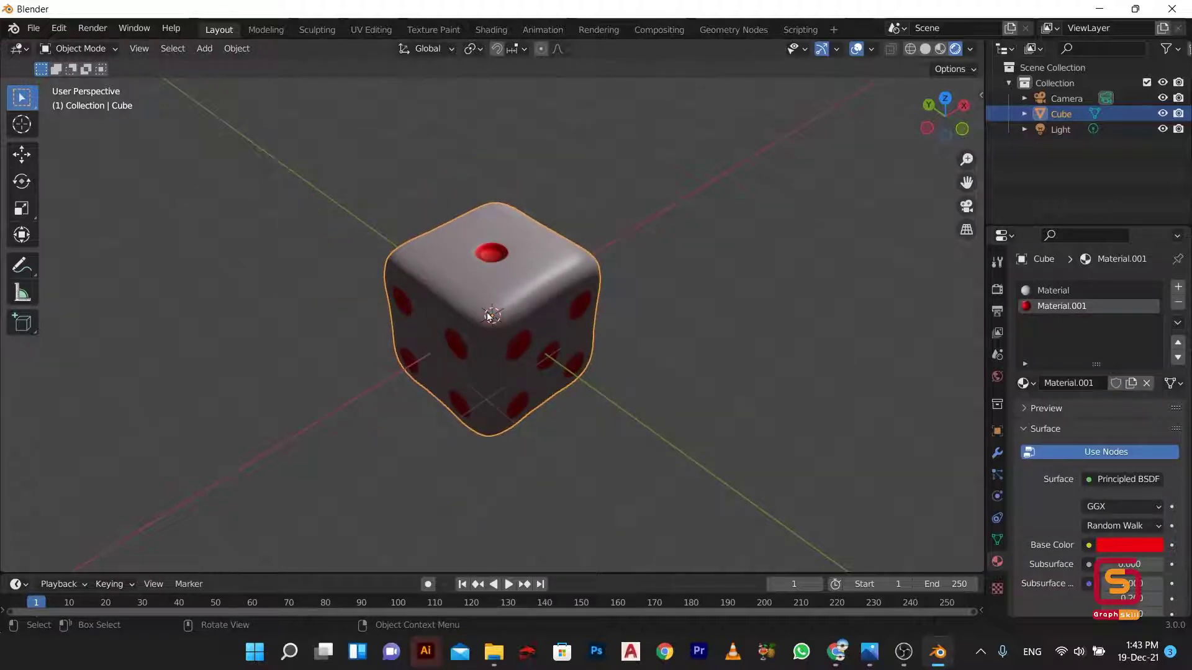
left_click(21, 153)
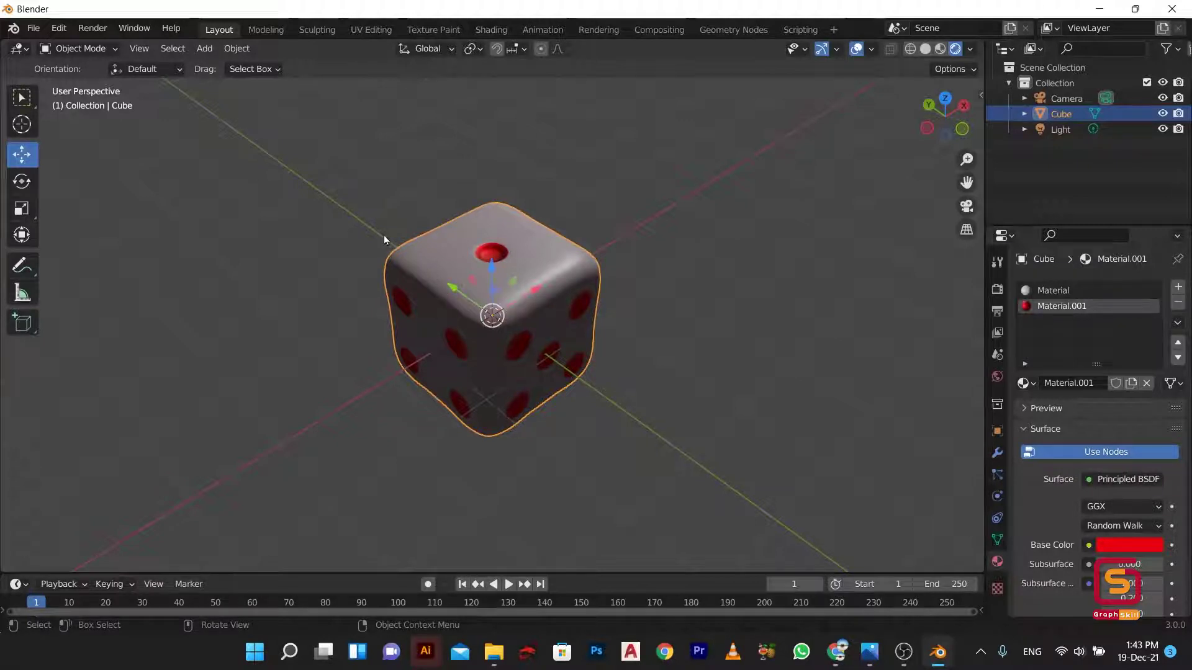
Step: Duplicate the die twice, moving the second copy back along the X axis
left_click_drag(456, 286, 439, 290)
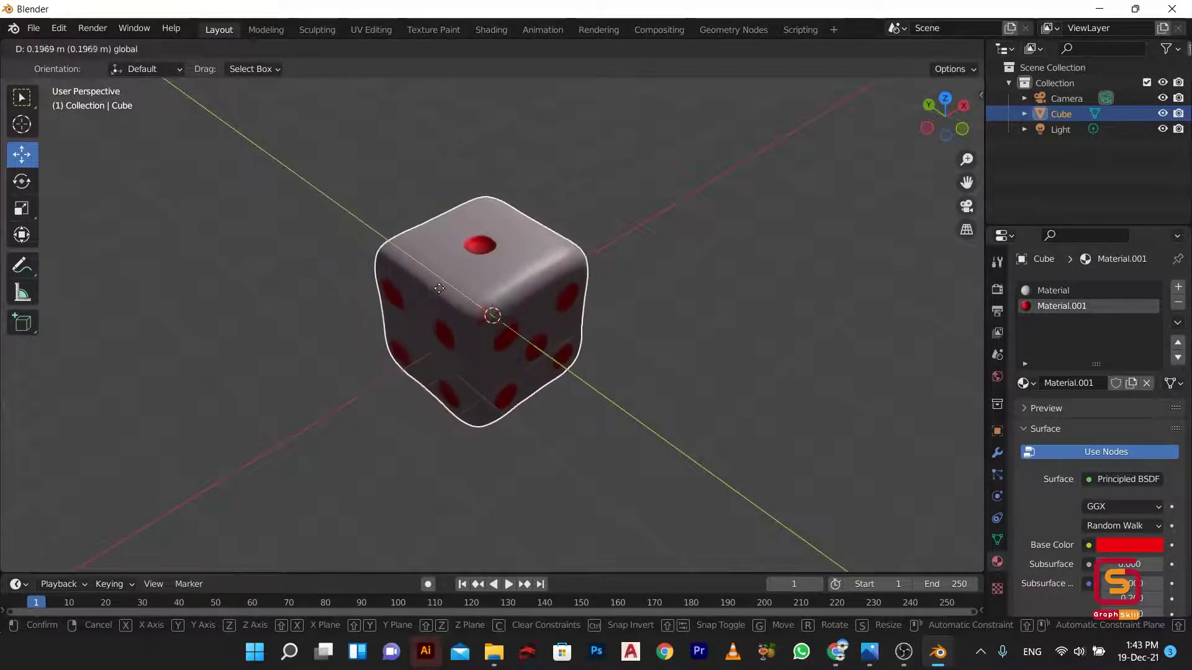
key("shift+d")
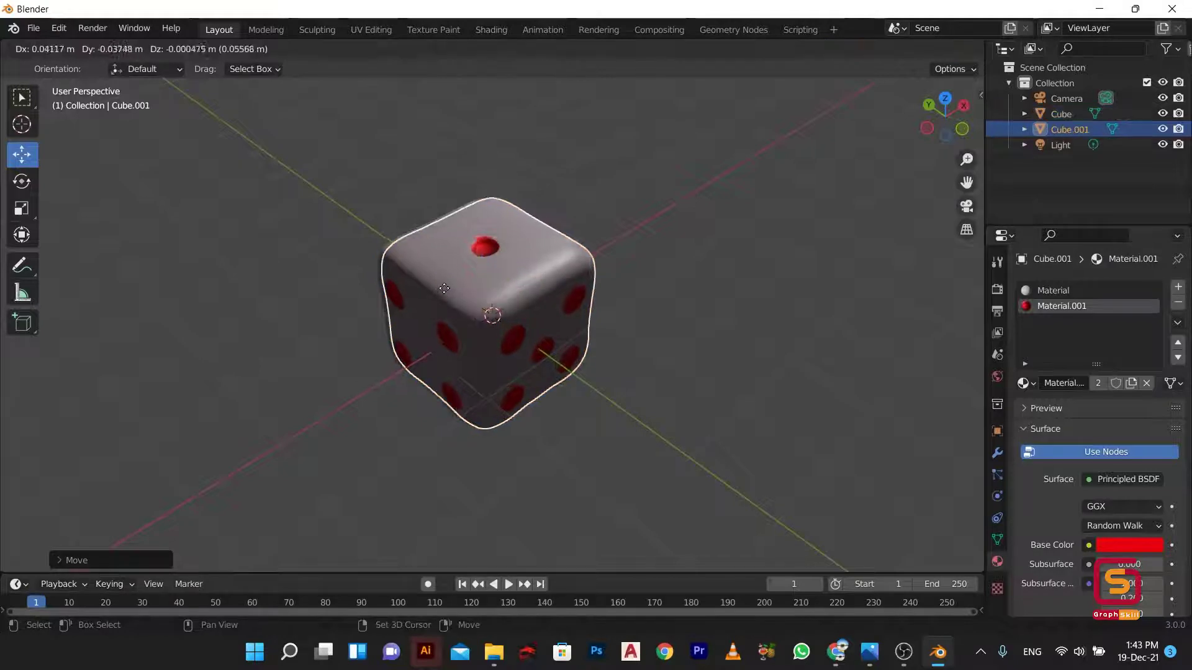
left_click(445, 290)
key("shift+d")
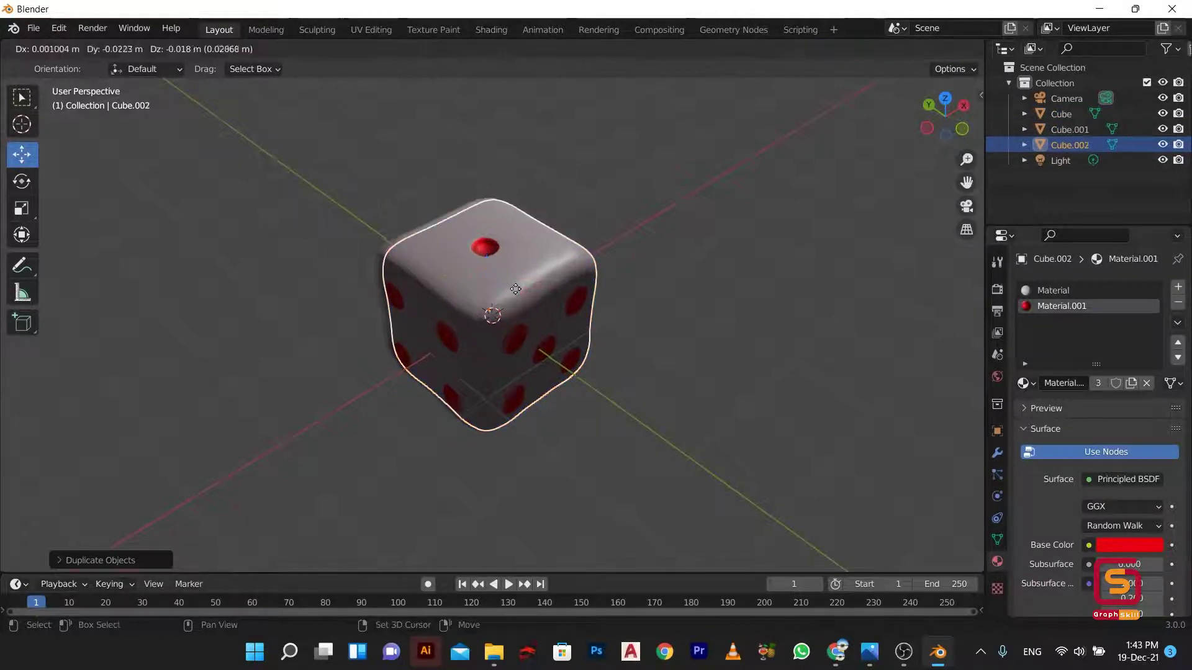
left_click(518, 302)
left_click_drag(517, 299, 683, 196)
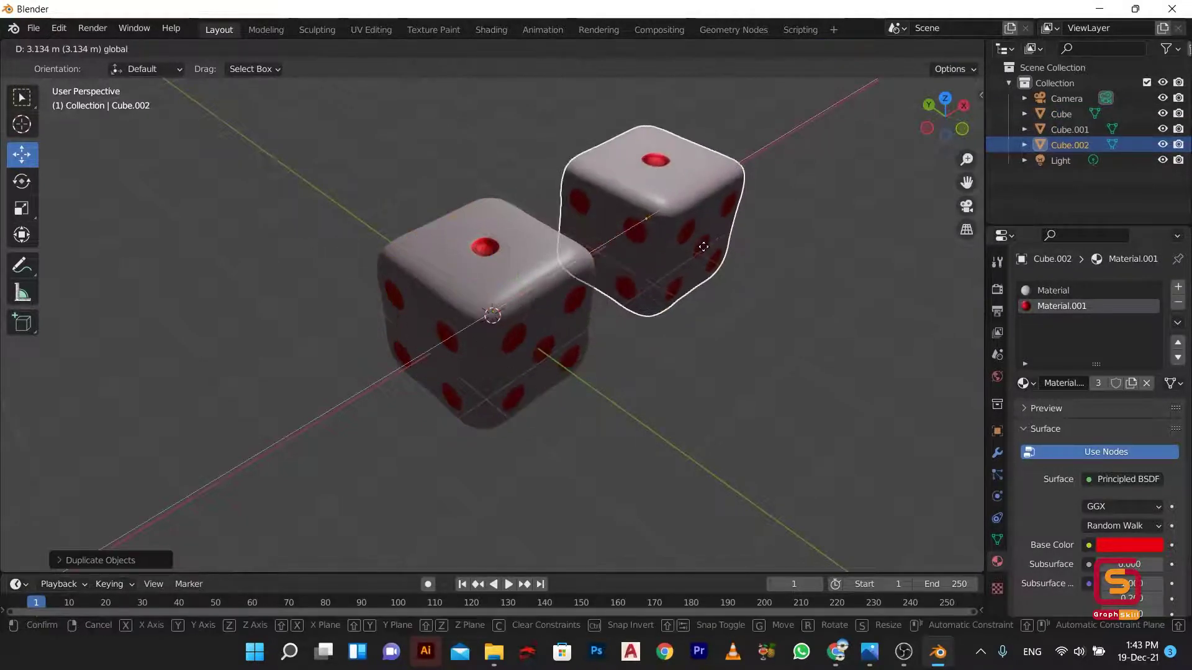
Step: Move Cube.001 forward along X, then start darkening the shared pip colour
left_click(490, 304)
left_click_drag(516, 293, 377, 337)
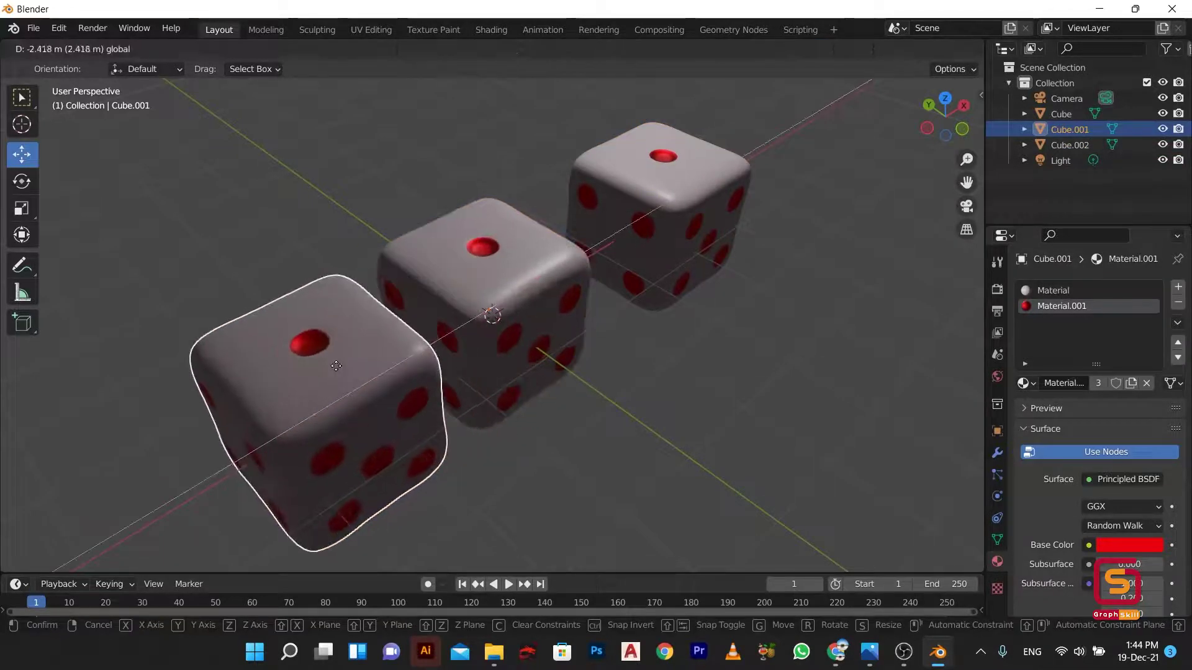
left_click(650, 227)
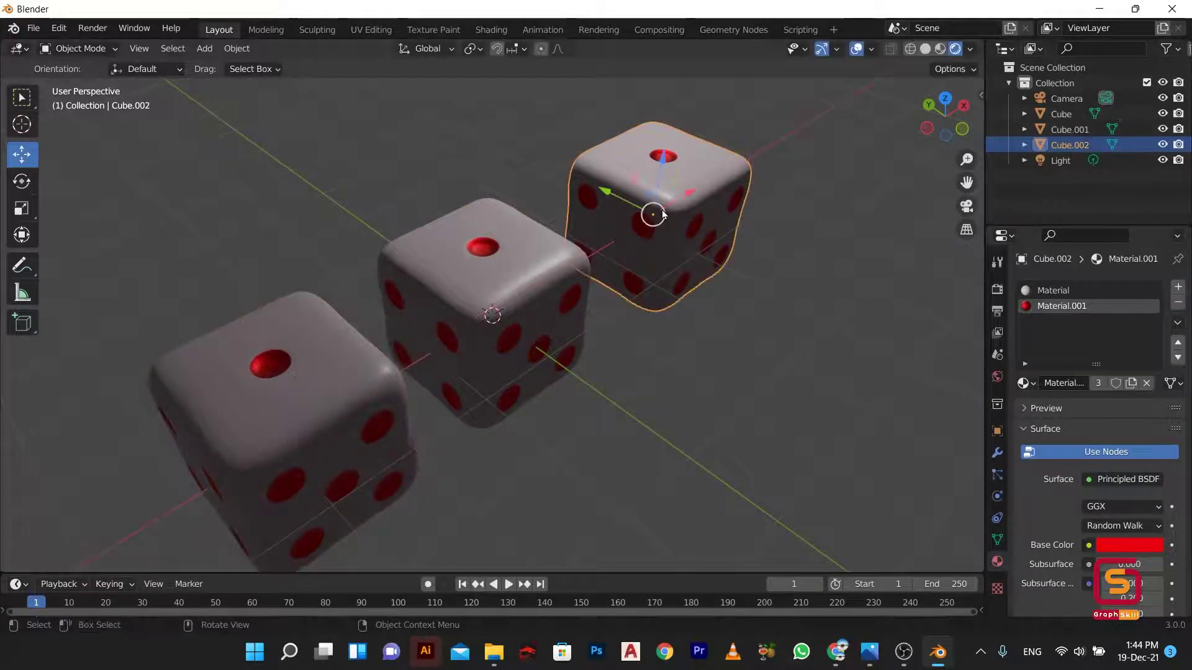
left_click(1129, 546)
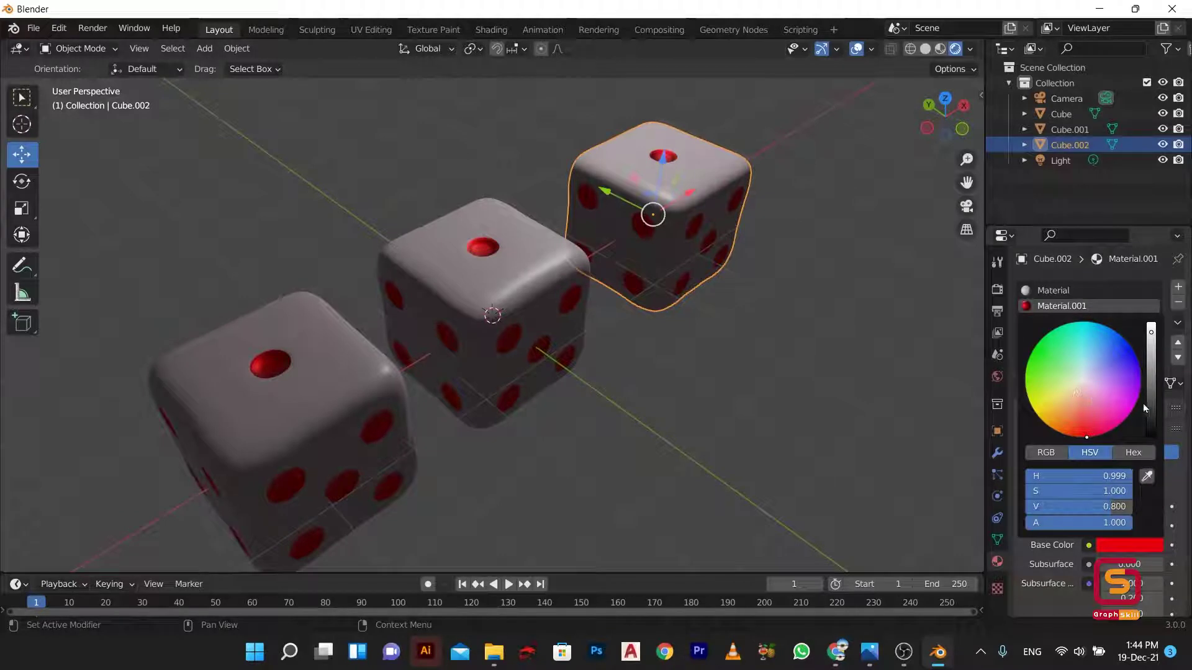
left_click_drag(1145, 406, 1151, 324)
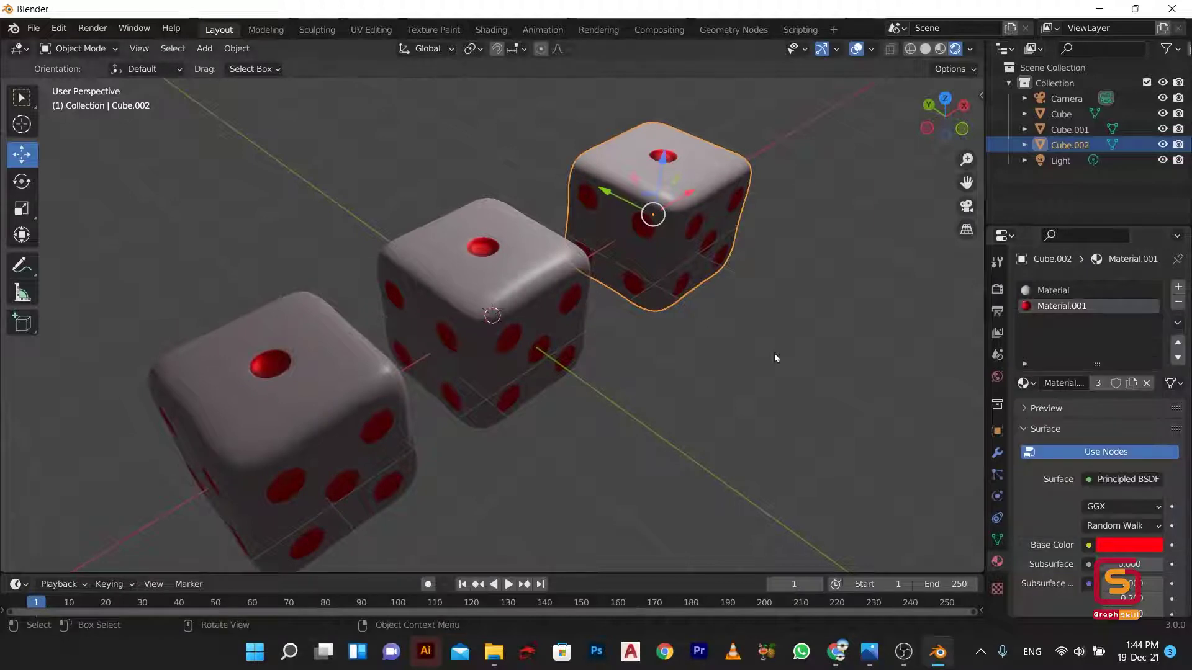
Step: Set Material.001's base colour to black and orbit to a front view of the dice
left_click(1123, 547)
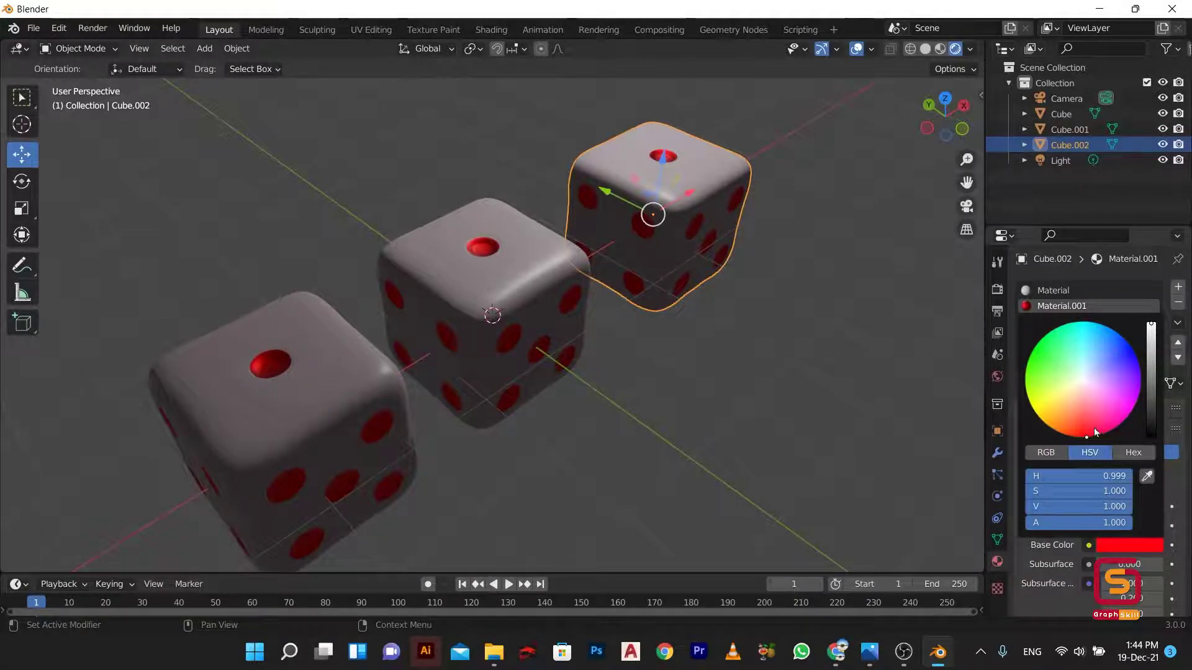
mouse_move(1095, 433)
left_mouse_down()
mouse_move(1122, 335)
mouse_move(1084, 400)
left_mouse_up()
left_click_drag(1152, 362, 1152, 435)
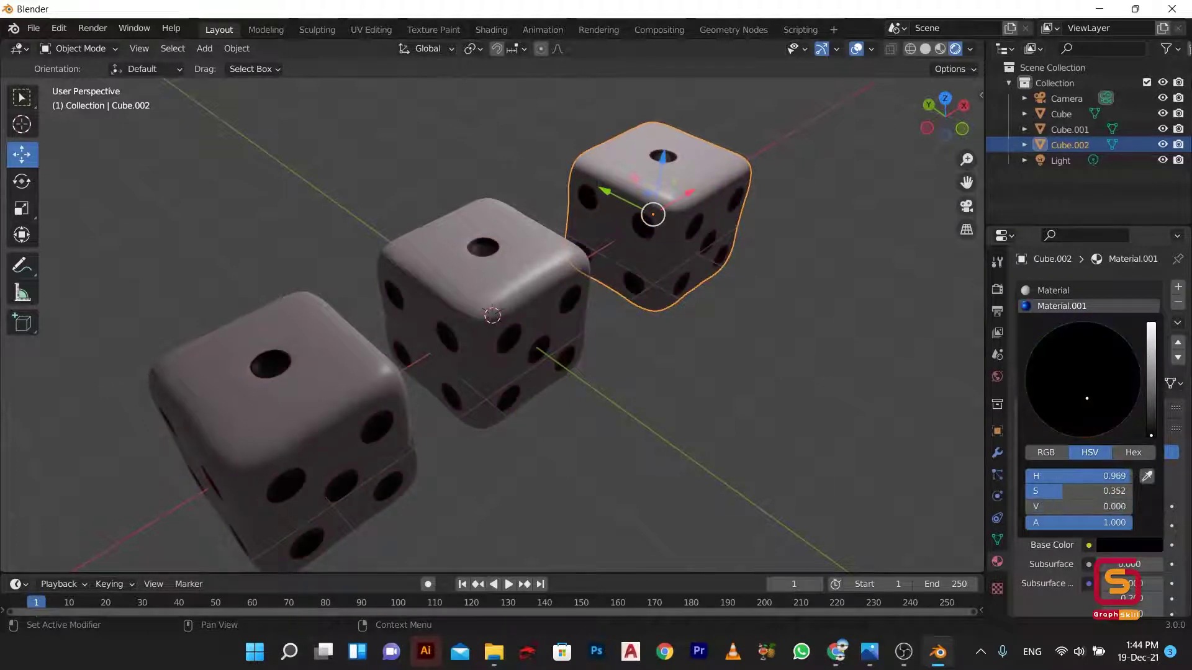
mouse_move(652, 305)
middle_mouse_down()
mouse_move(589, 372)
mouse_move(511, 323)
mouse_move(558, 292)
middle_mouse_up()
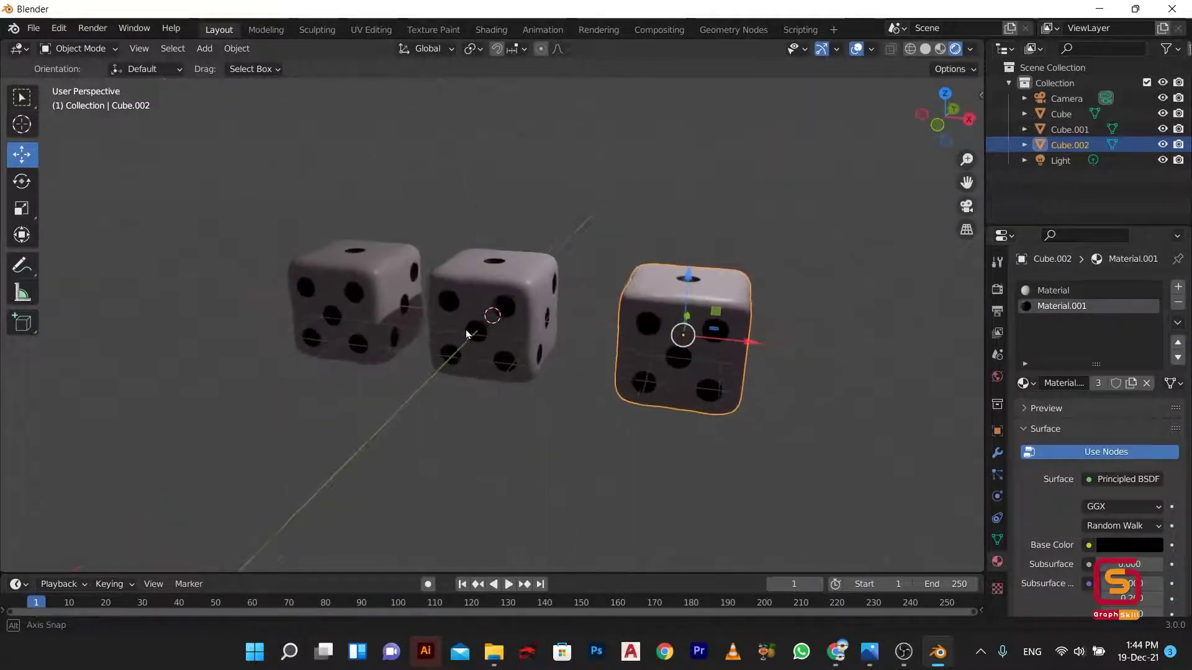
left_click(1053, 100)
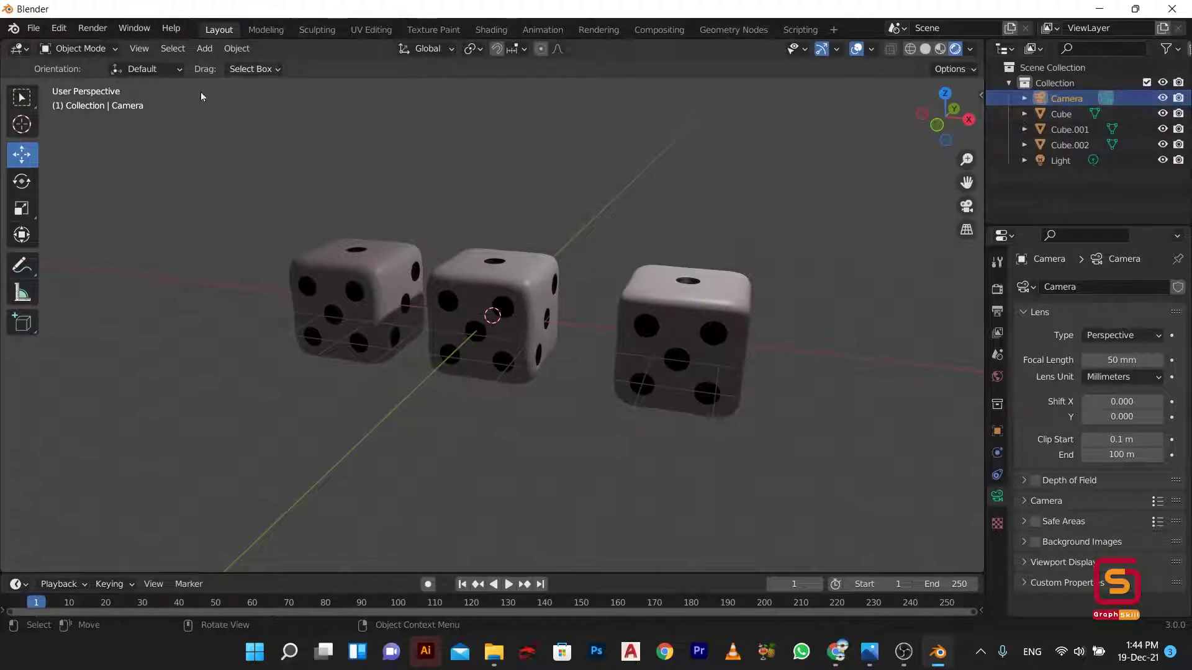
Step: Look through the active camera at the three dice, returning to it after an orbit
left_click(140, 49)
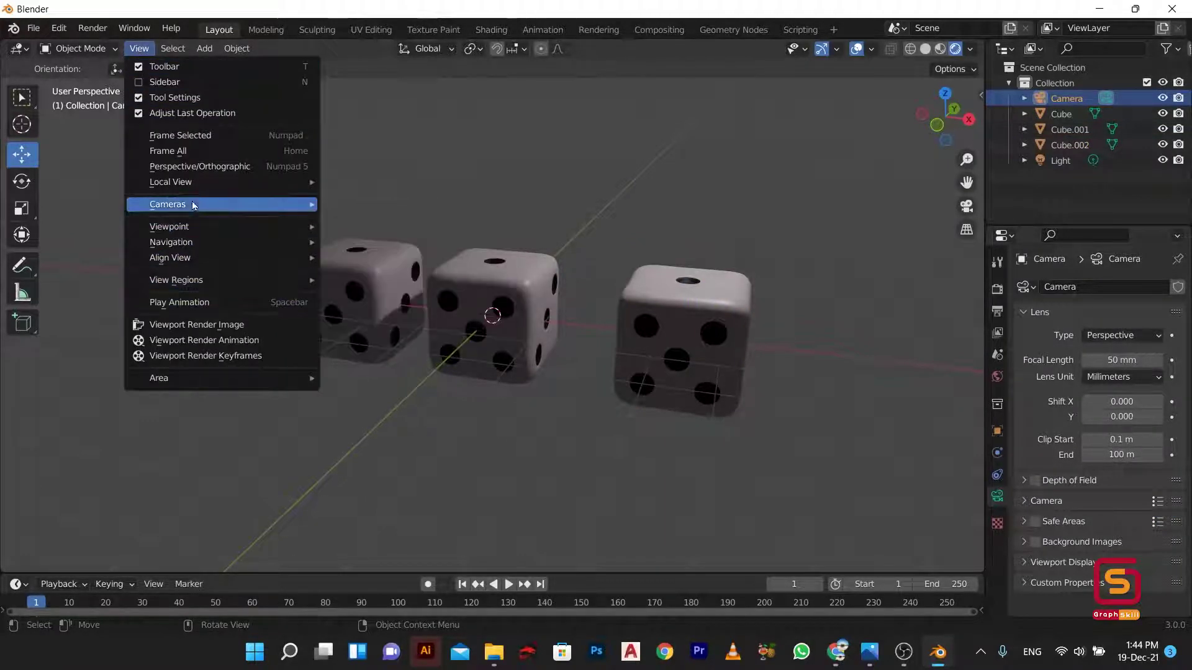
mouse_move(222, 204)
left_click(397, 207)
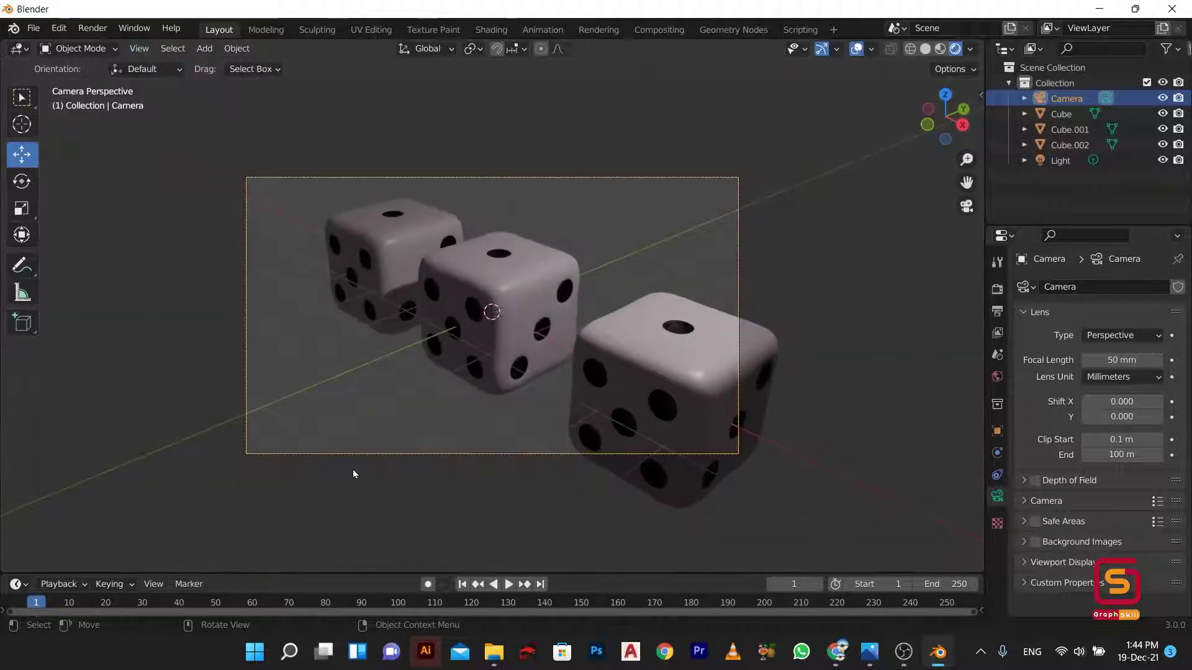
mouse_move(403, 300)
middle_mouse_down()
mouse_move(382, 284)
mouse_move(477, 313)
middle_mouse_up()
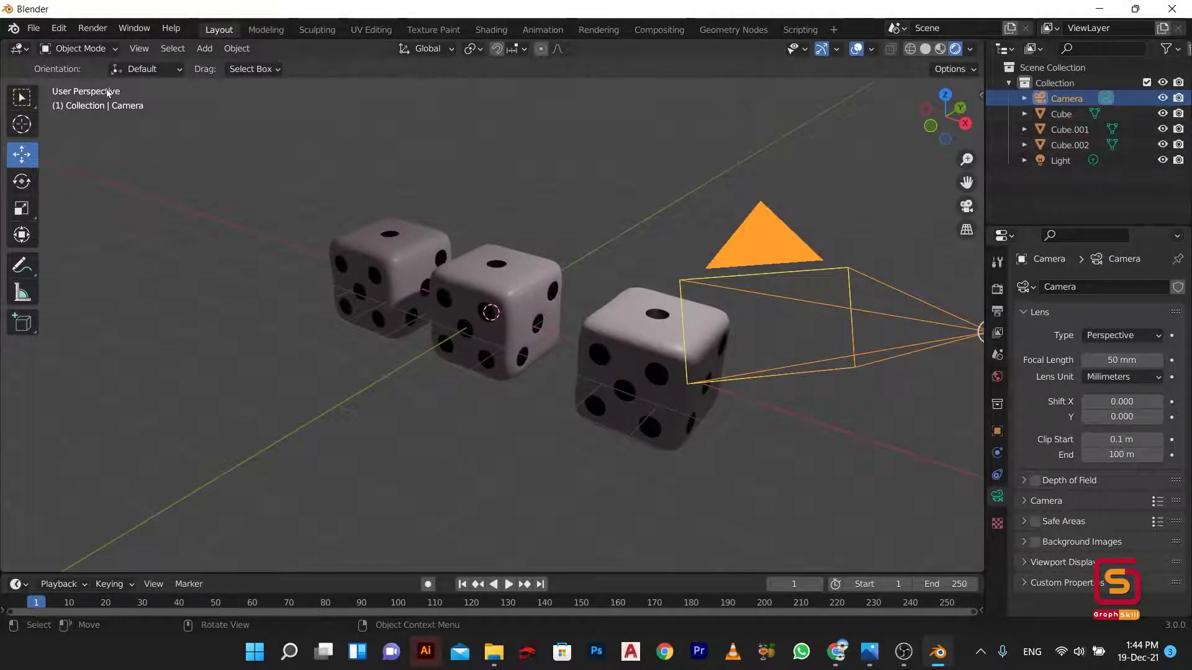
left_click(139, 48)
mouse_move(168, 203)
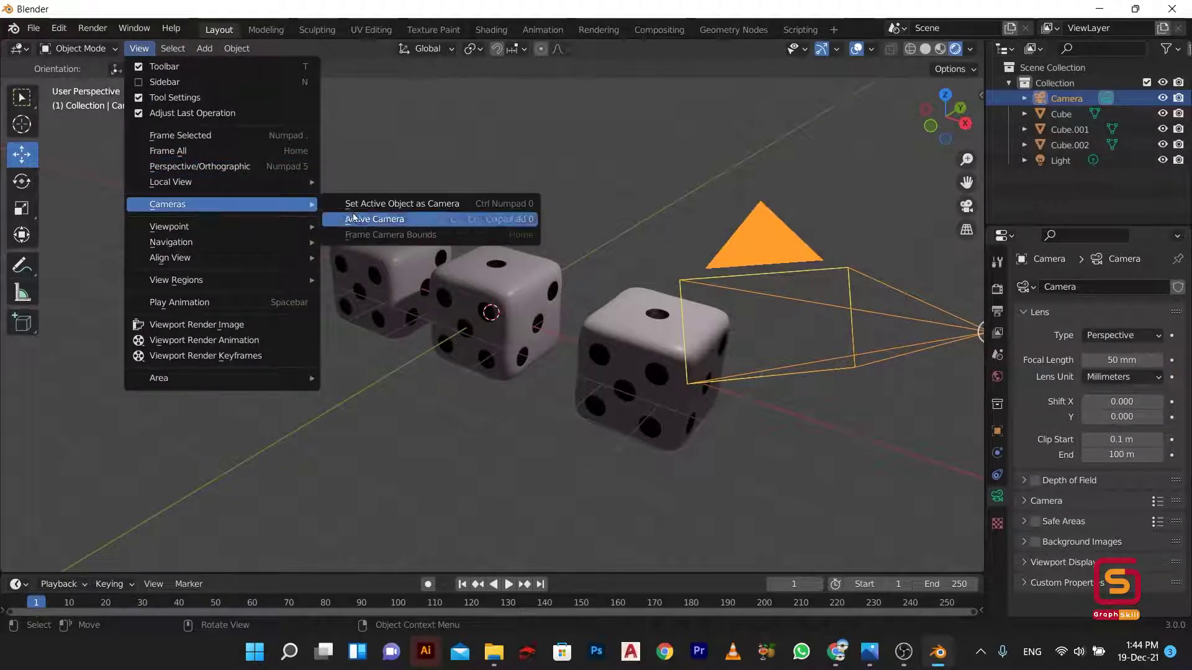
left_click(415, 204)
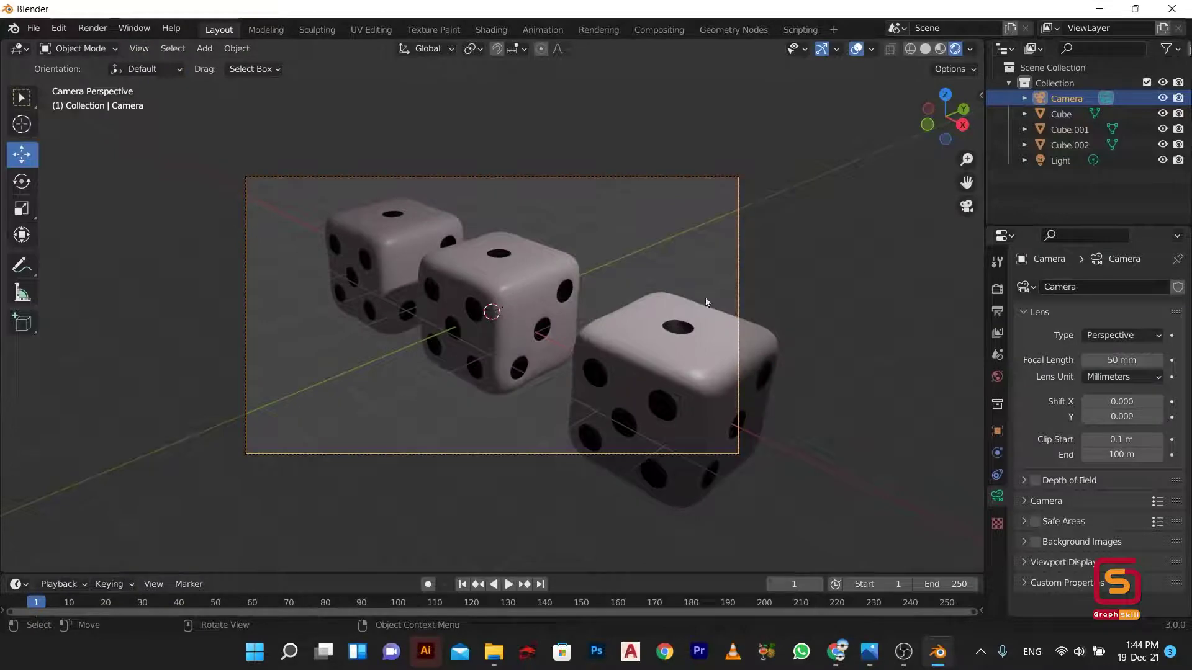
Step: Render the camera view of the dice with Render Image (F12)
left_click(92, 28)
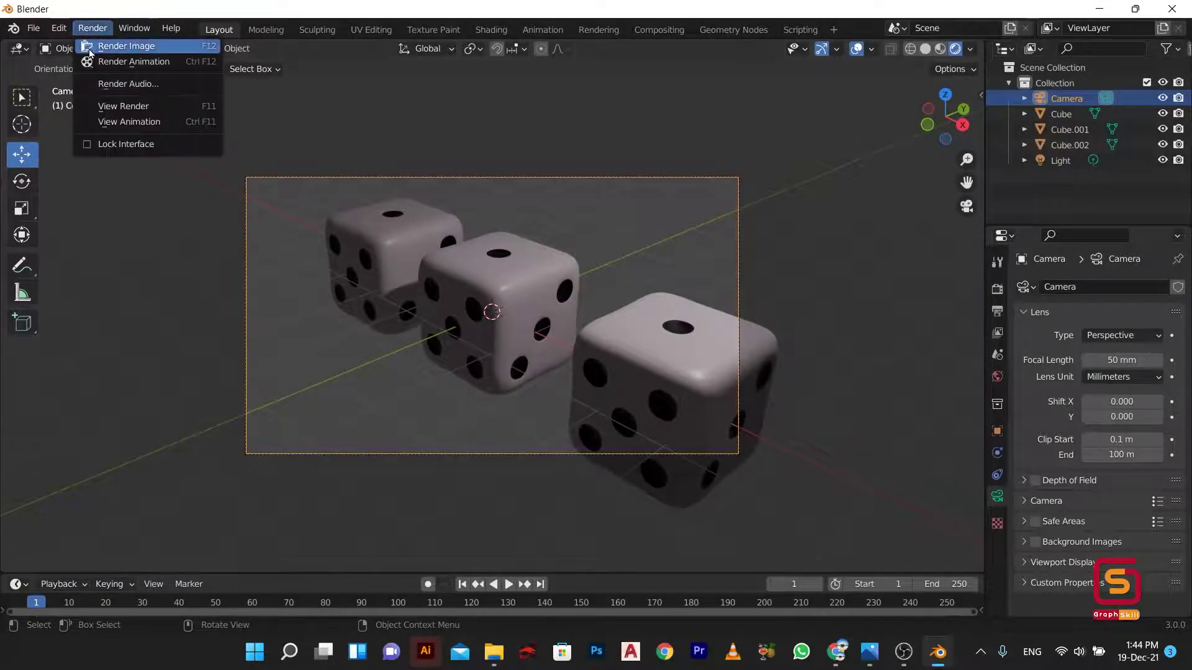
left_click(90, 49)
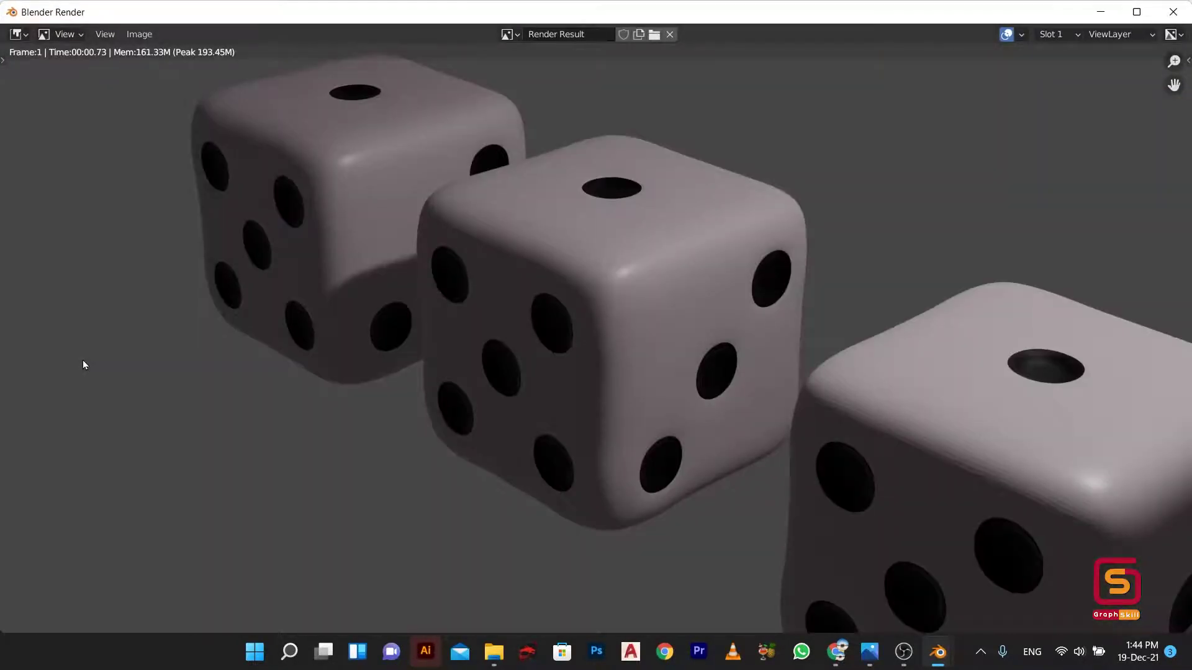